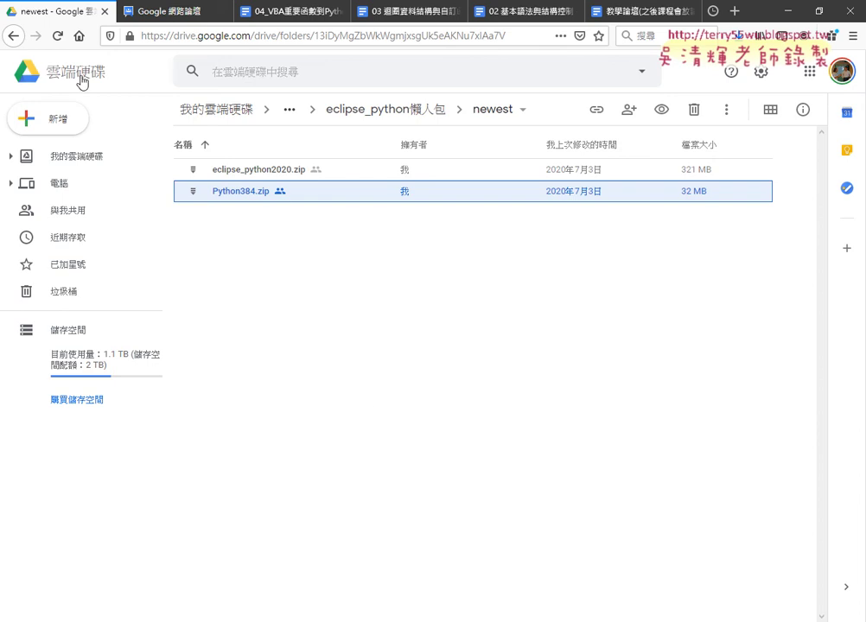
# Navigate the Drive folders to _EXCEL VBA到Python程式開發與證照2020 > _雲端白板 and open 04_VBA重要函數到Python.
pyautogui.click(12, 38)
pyautogui.click(12, 38)
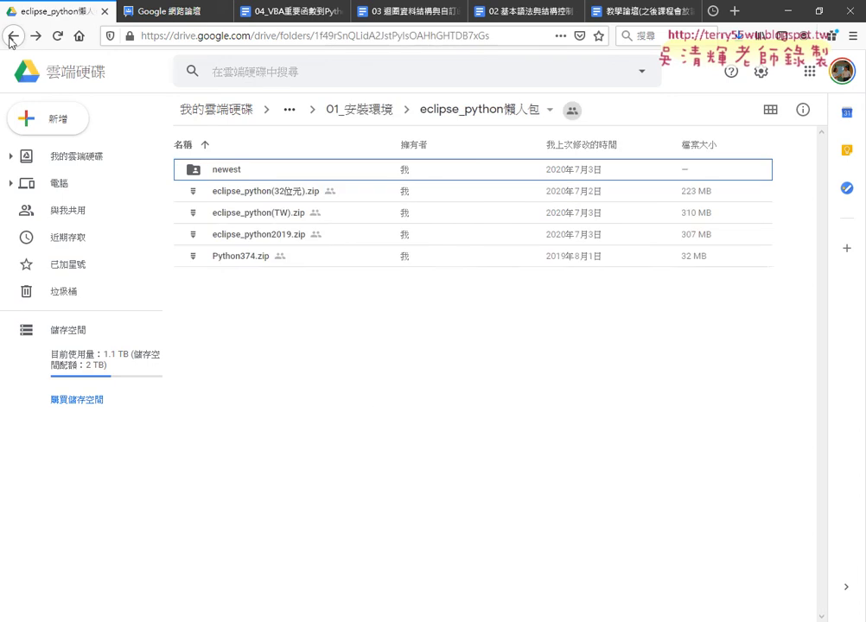
pyautogui.click(12, 38)
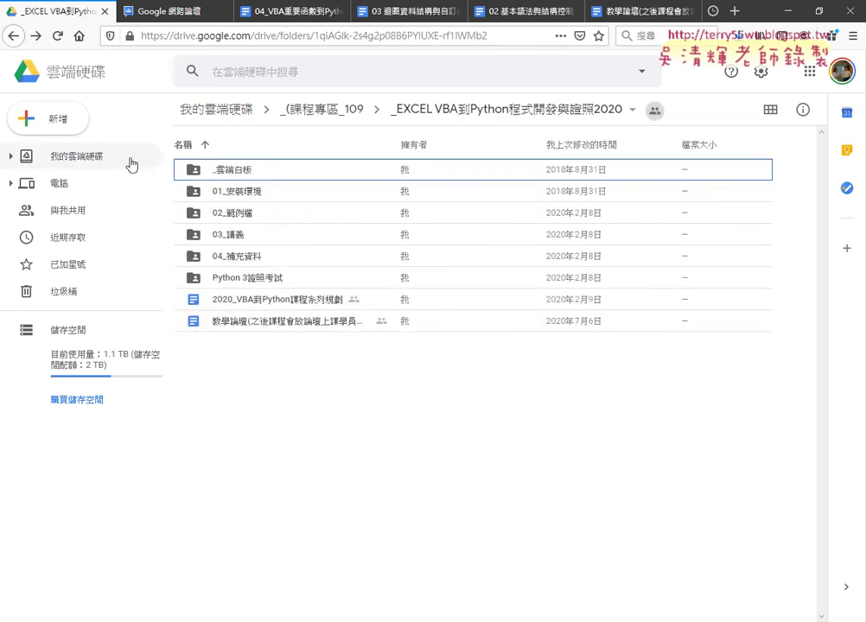
pyautogui.doubleClick(227, 191)
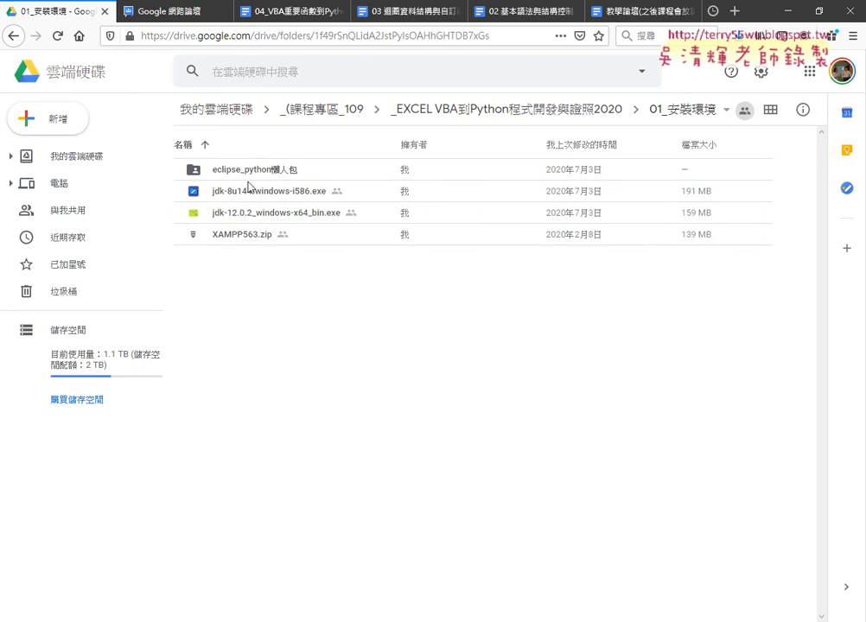
pyautogui.click(331, 110)
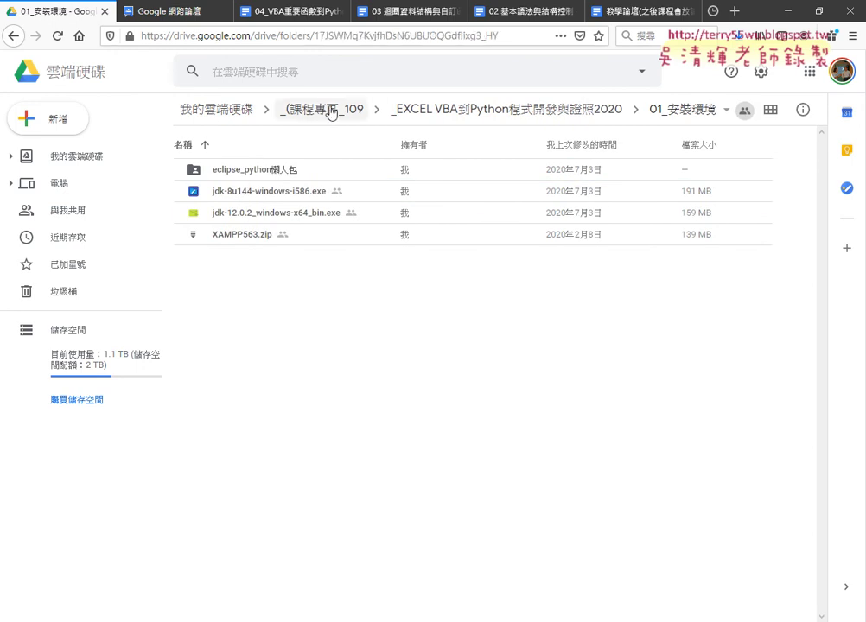
pyautogui.click(13, 36)
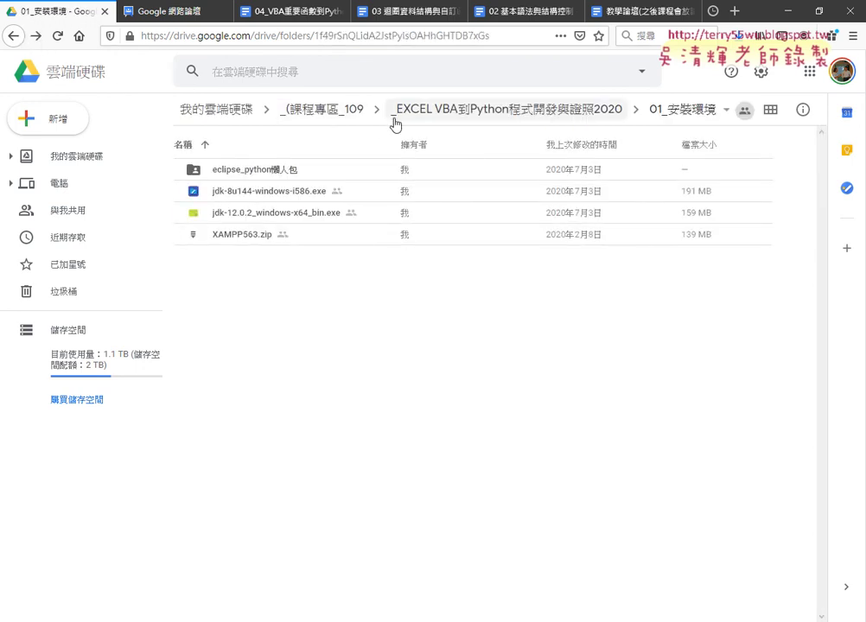
pyautogui.click(402, 111)
pyautogui.click(240, 177)
pyautogui.doubleClick(240, 178)
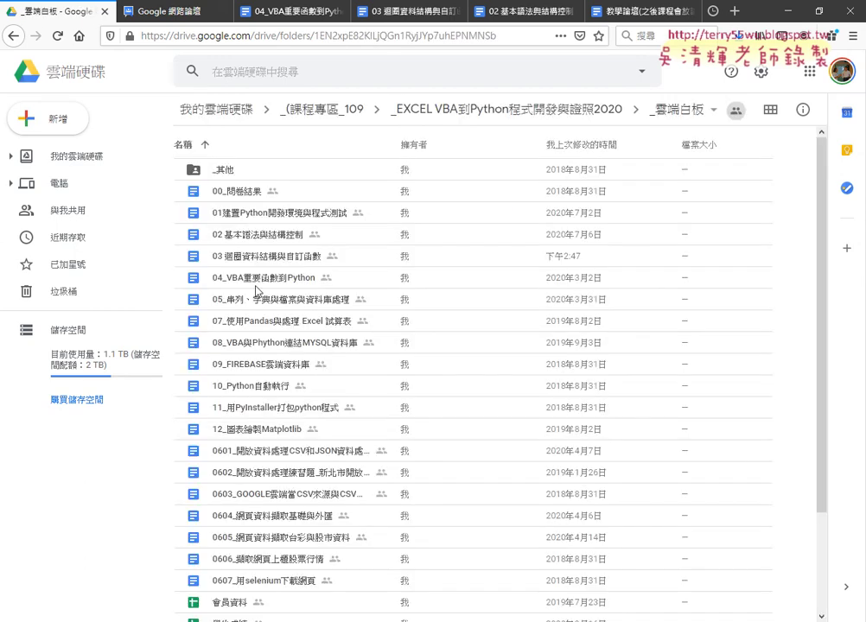
pyautogui.doubleClick(256, 280)
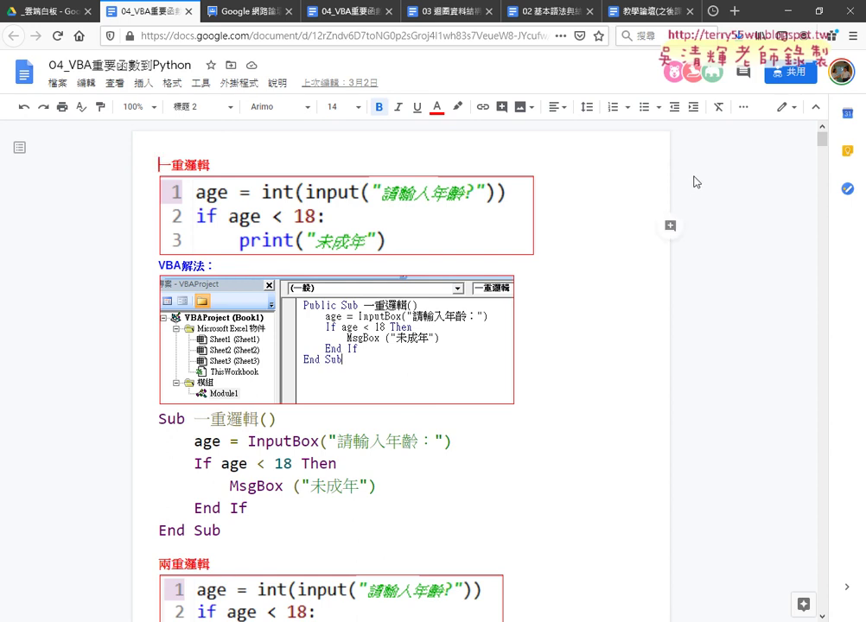
# Switch to Eclipse and select the whole 9×9 multiplication table printed in the Console.
pyautogui.hotkey('alt', 'Tab')
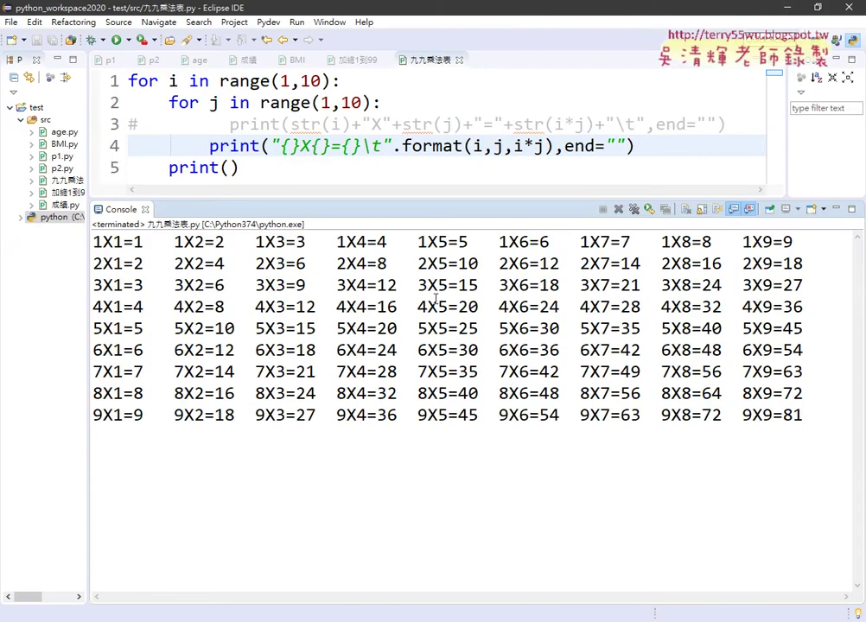
pyautogui.moveTo(823, 422); pyautogui.dragTo(78, 240)
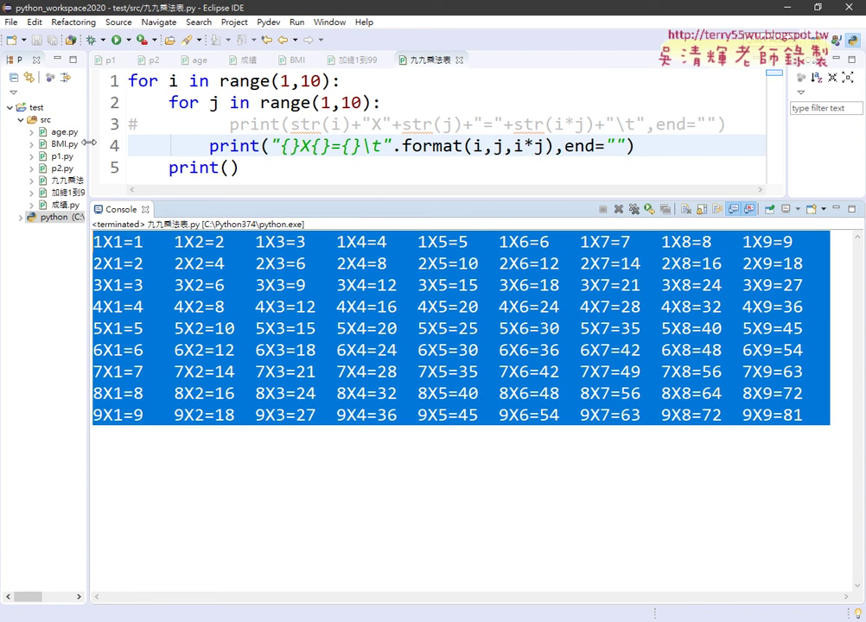
# Widen the Package Explorer and select the test project's src folder.
pyautogui.moveTo(89, 143); pyautogui.dragTo(126, 143)
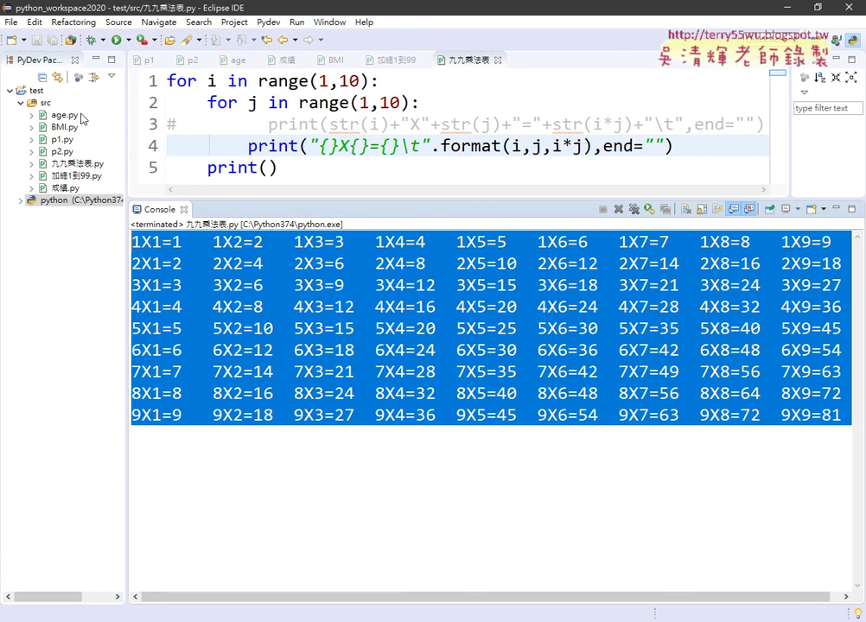
pyautogui.click(35, 92)
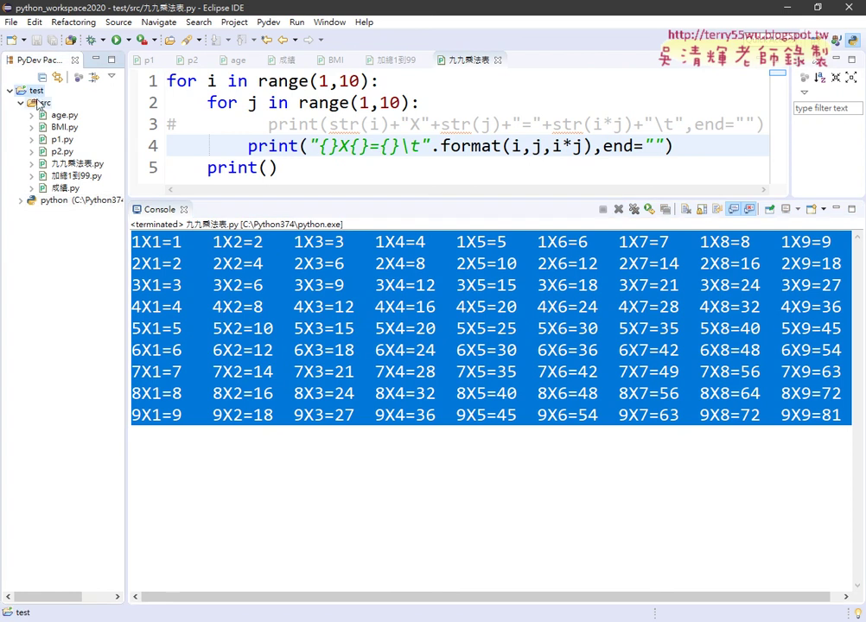
pyautogui.click(43, 105)
# Look through src's New options, dismiss them, and preview the Excel and Visual Basic windows.
pyautogui.rightClick(42, 106)
pyautogui.moveTo(164, 114)
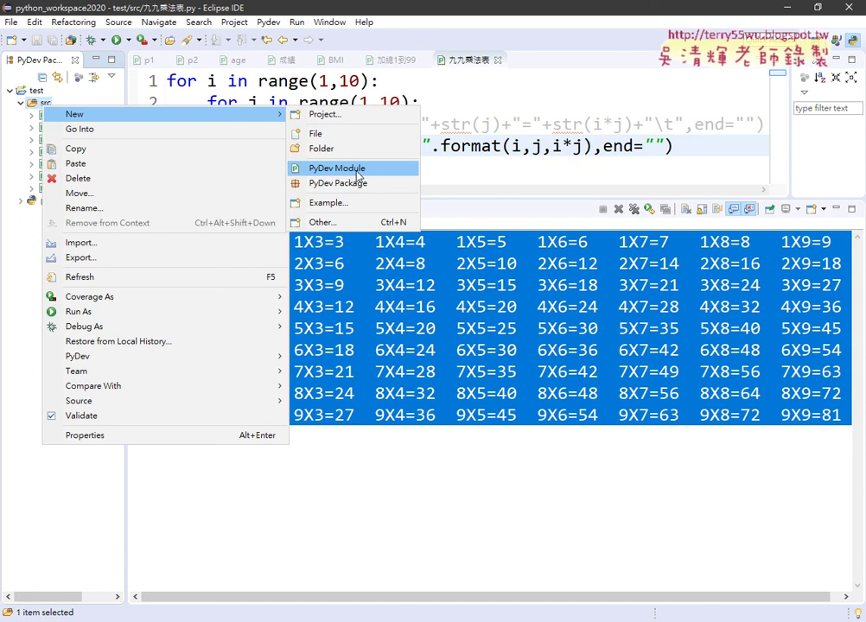
pyautogui.click(492, 145)
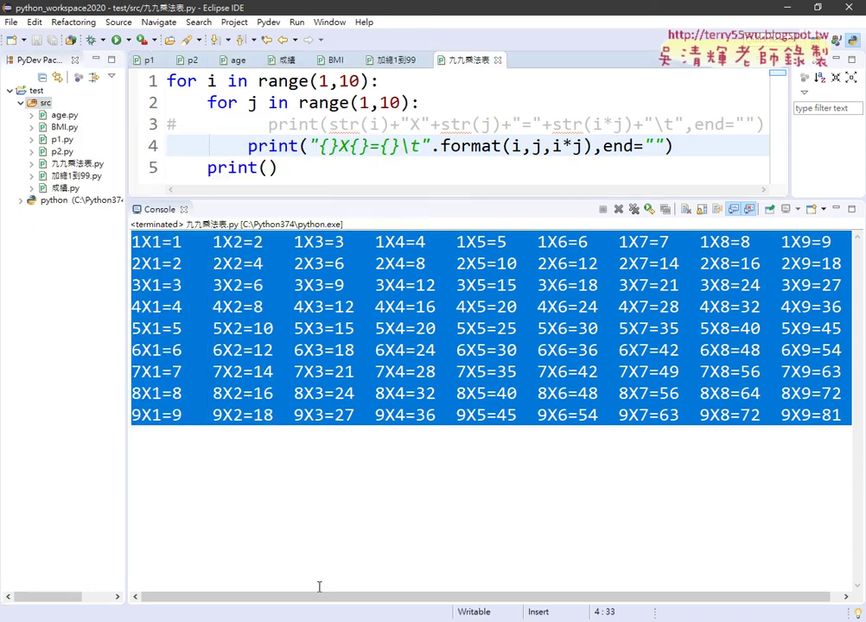
pyautogui.click(238, 621)
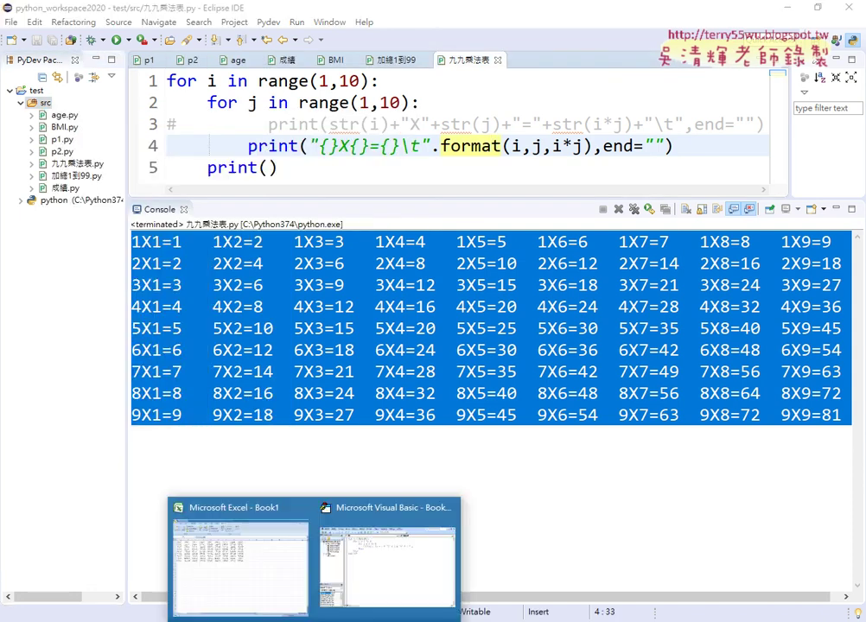
# Switch to Book1 and check in Excel Options that 開發人員 stays enabled, then cancel.
pyautogui.click(293, 578)
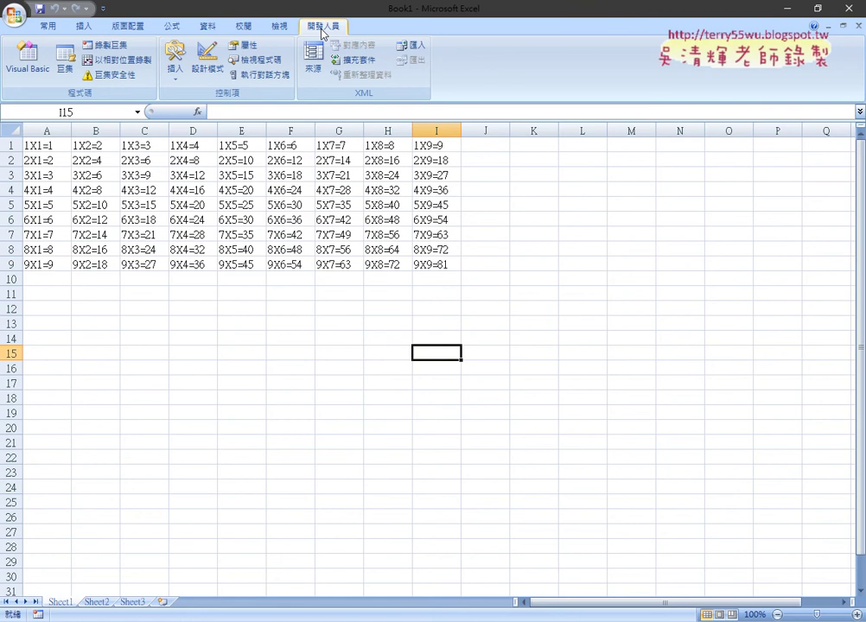
pyautogui.click(103, 8)
pyautogui.click(142, 221)
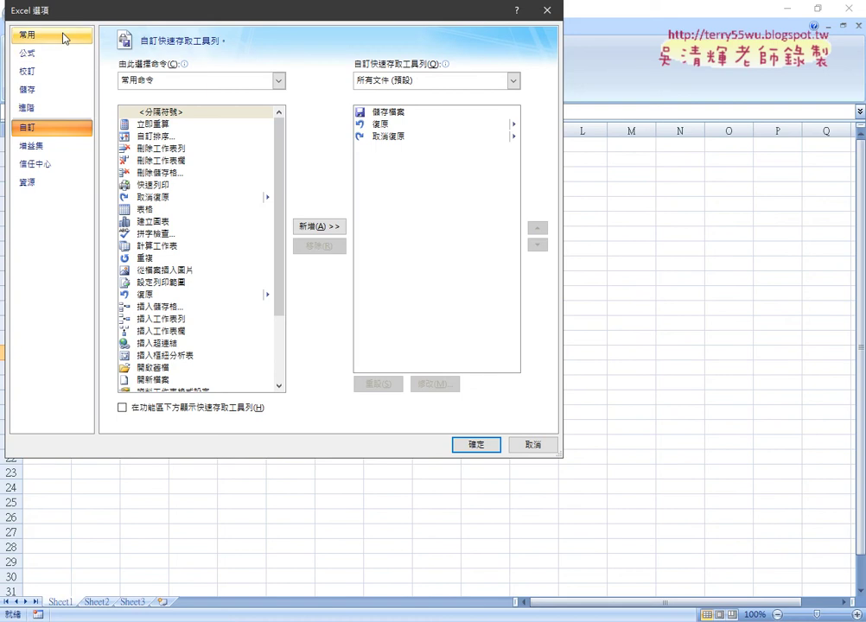
pyautogui.click(65, 38)
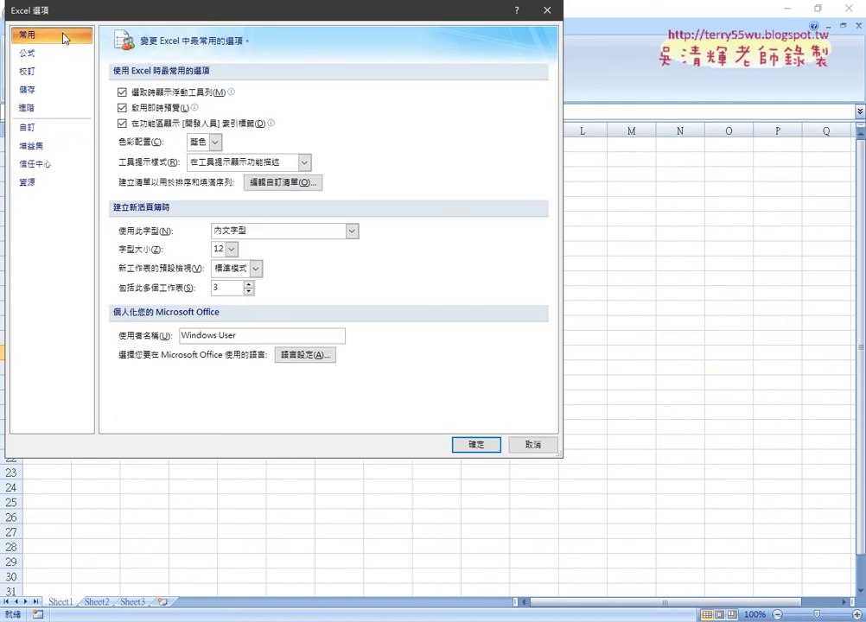
pyautogui.click(166, 127)
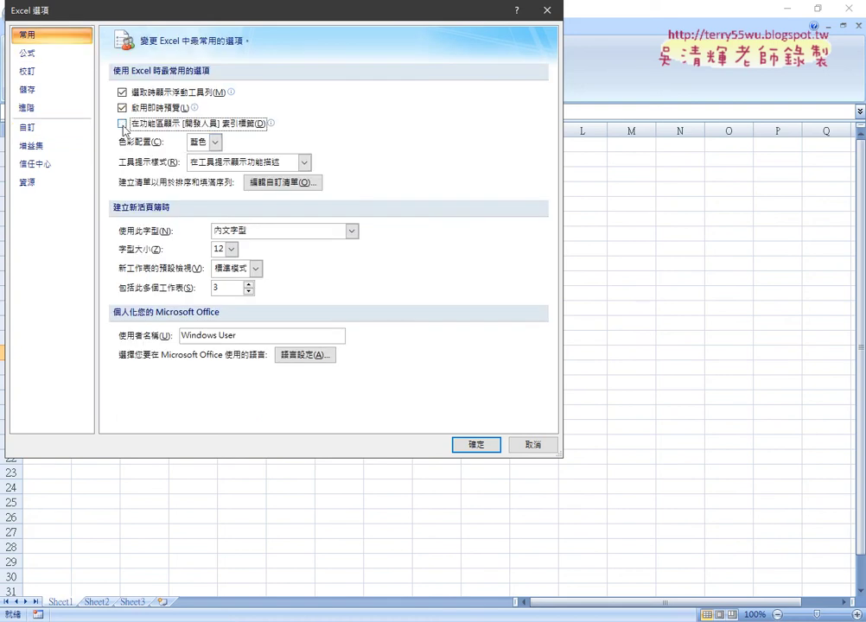
pyautogui.click(134, 123)
pyautogui.click(37, 129)
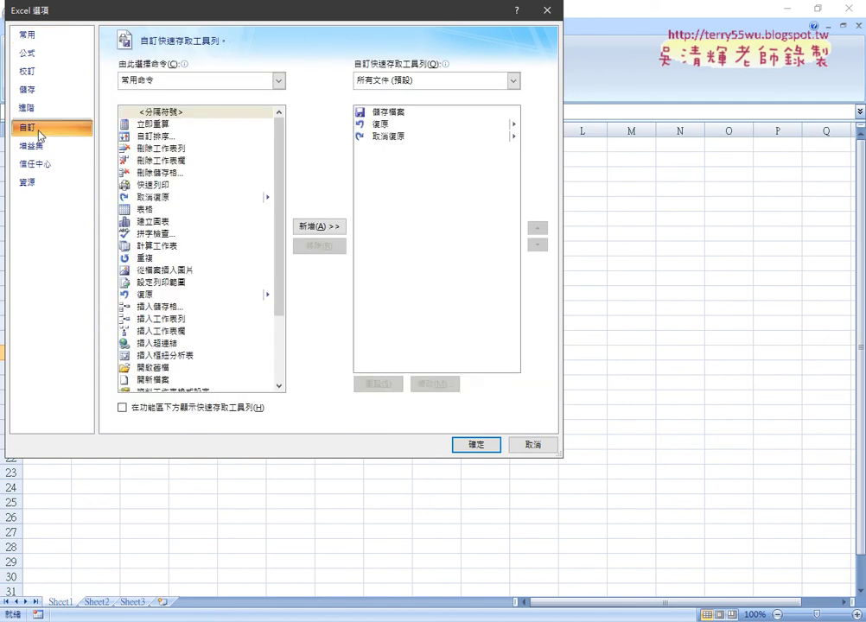
pyautogui.click(533, 445)
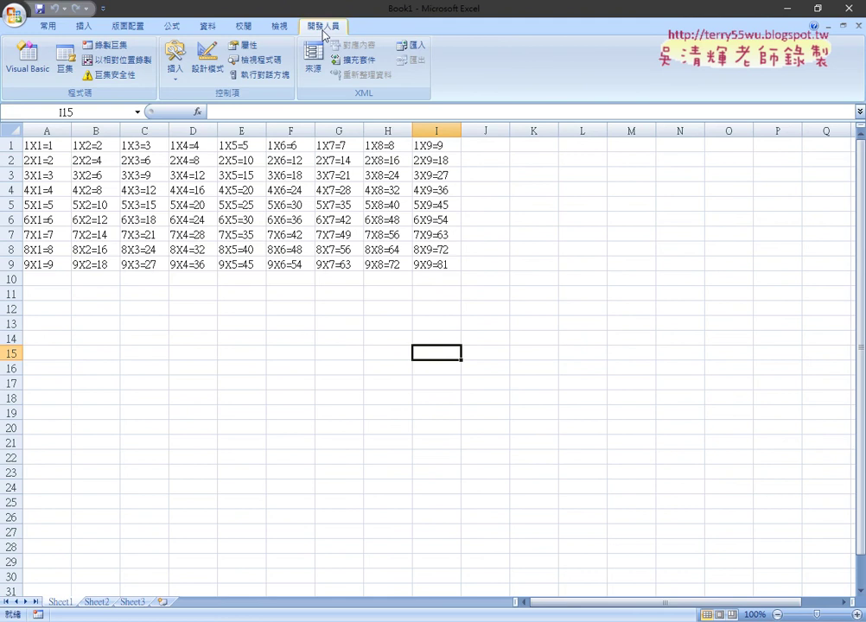
# Launch the Visual Basic editor from the 開發人員 tab and reposition its windows.
pyautogui.click(33, 71)
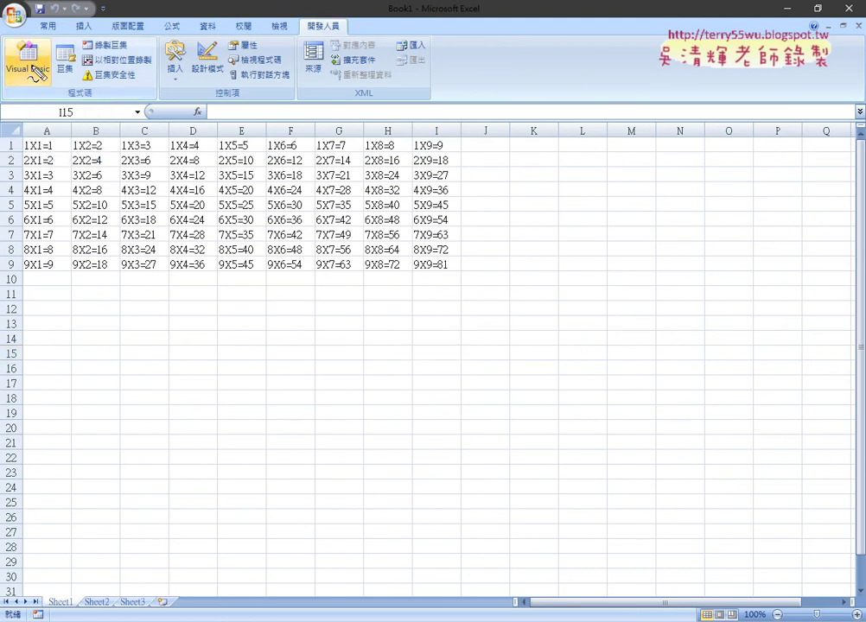
pyautogui.moveTo(50, 54); pyautogui.dragTo(43, 50)
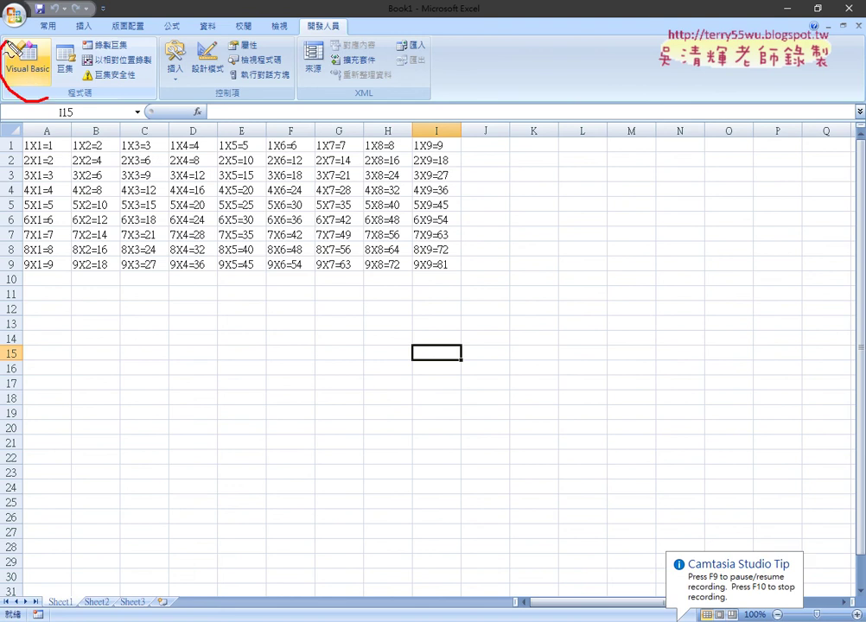
pyautogui.moveTo(138, 234)
pyautogui.mouseDown()
pyautogui.moveTo(58, 86)
pyautogui.moveTo(134, 115)
pyautogui.mouseUp()
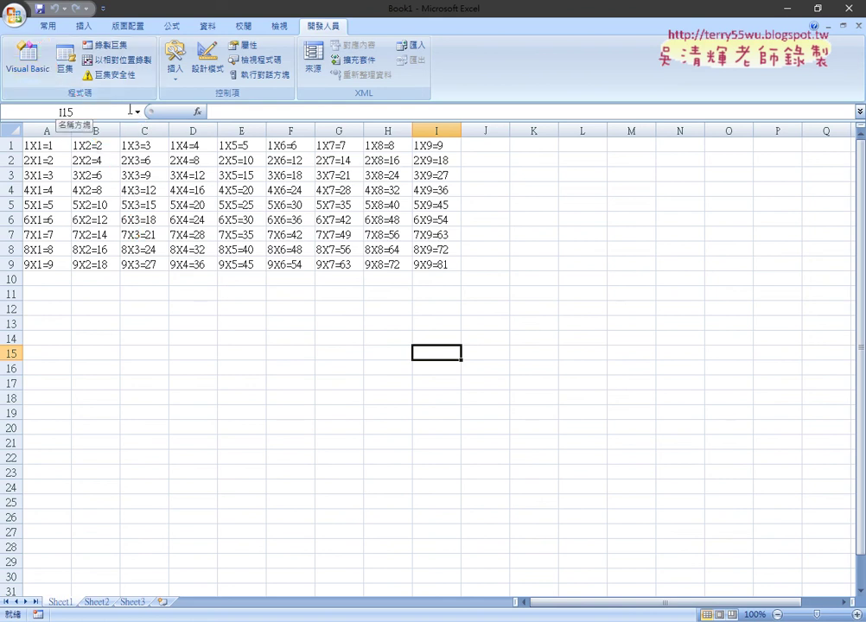
# Reopen the Visual Basic editor and move its code window up and to the left.
pyautogui.click(26, 67)
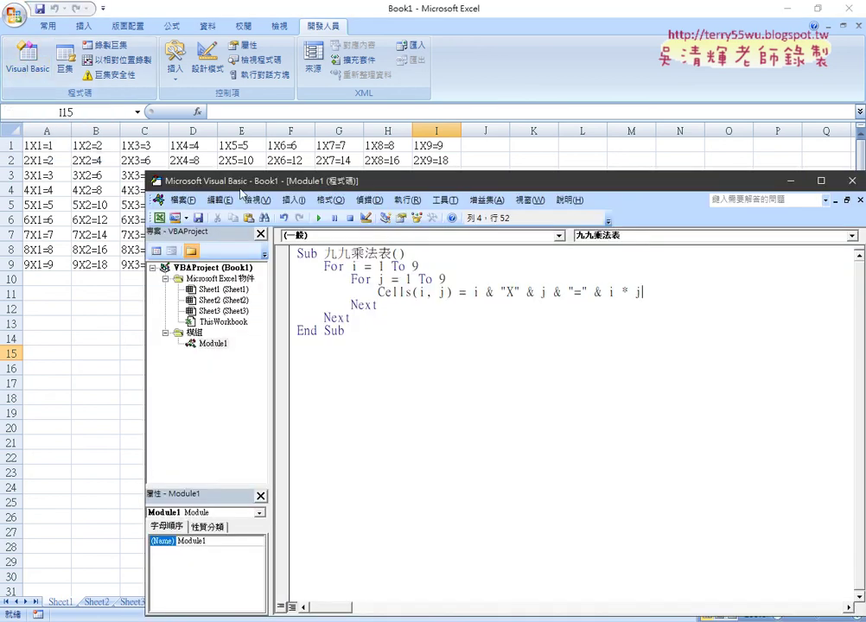
pyautogui.moveTo(242, 191); pyautogui.dragTo(204, 101)
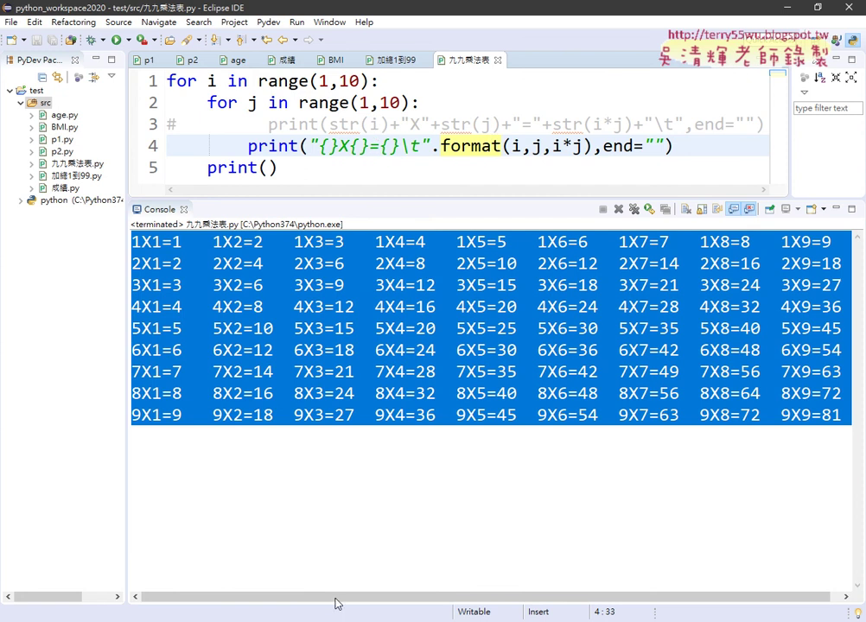
# Delete the existing macro code and reopen Module1 for editing.
pyautogui.click(390, 580)
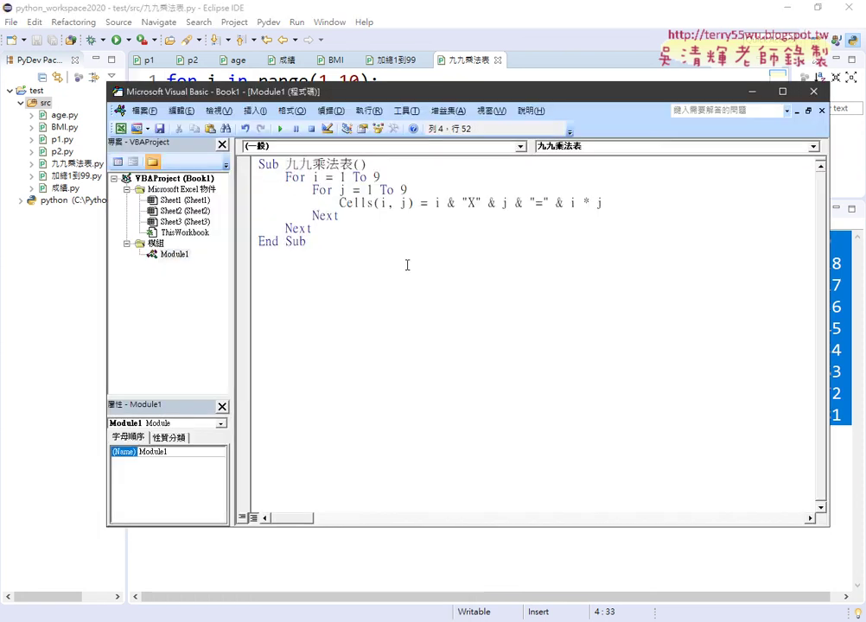
pyautogui.moveTo(340, 261); pyautogui.dragTo(238, 161)
pyautogui.hotkey('ctrl', 'c')
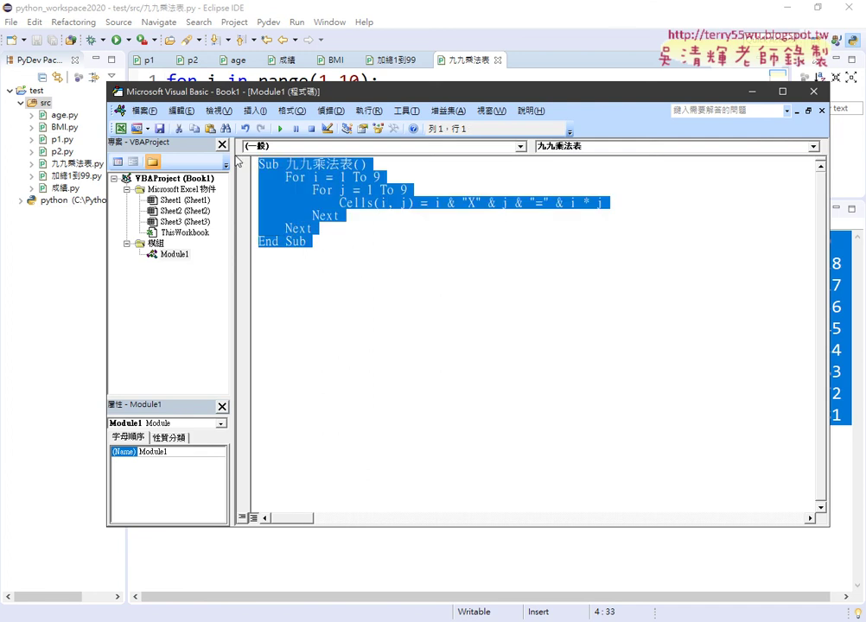
pyautogui.press('Delete')
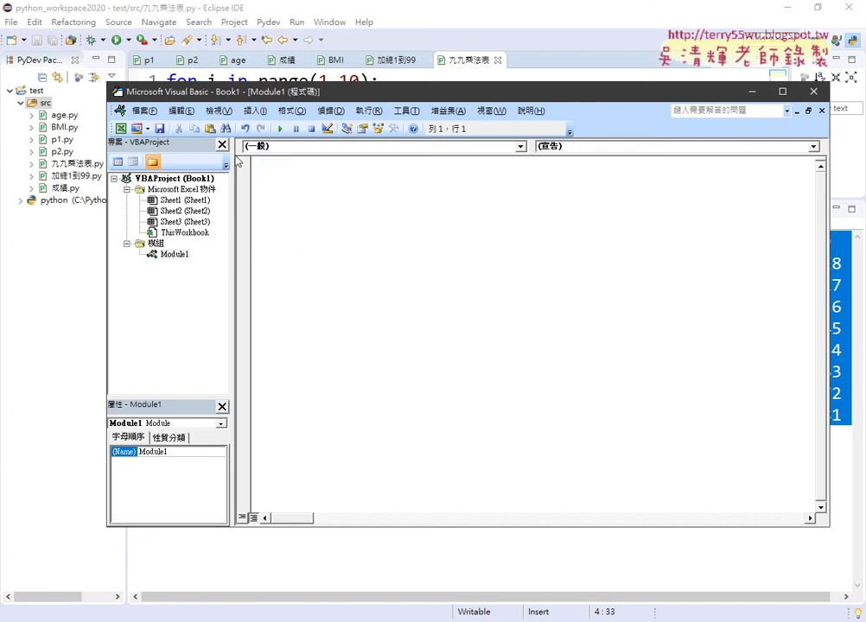
pyautogui.click(174, 254)
pyautogui.rightClick(169, 222)
pyautogui.moveTo(109, 283)
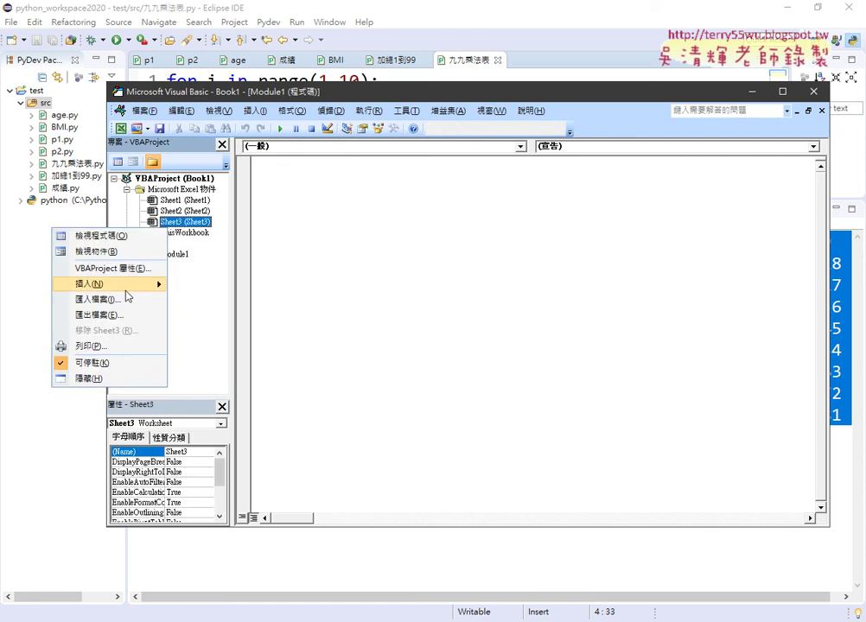
pyautogui.click(179, 257)
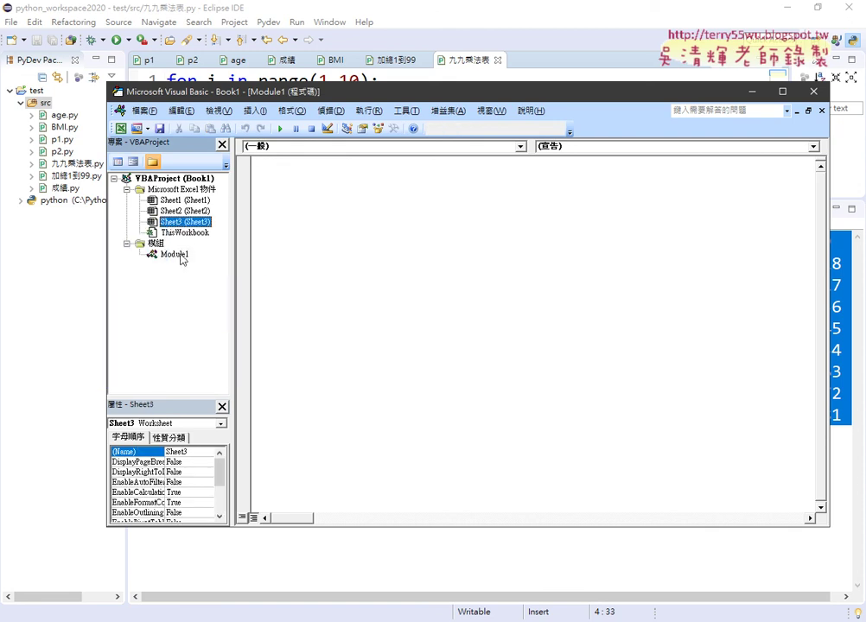
pyautogui.doubleClick(173, 255)
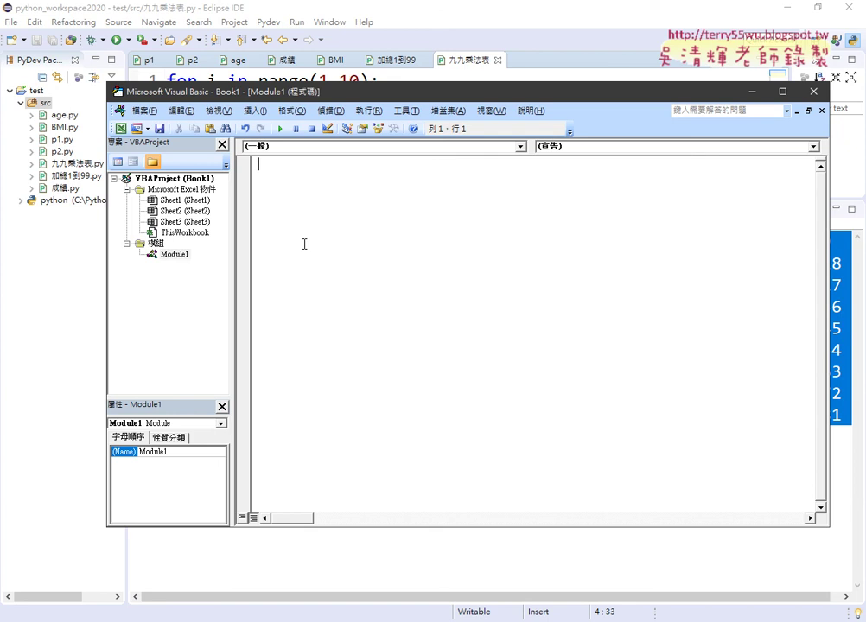
# Strip everything after Sub 九九乘法表() to leave an empty Sub…End Sub with an indented body.
pyautogui.write('s')
pyautogui.write('ub')
pyautogui.press('BackSpace')
pyautogui.press('BackSpace')
pyautogui.press('BackSpace')
pyautogui.hotkey('ctrl', 'v')
pyautogui.hotkey('ctrl', 'a')
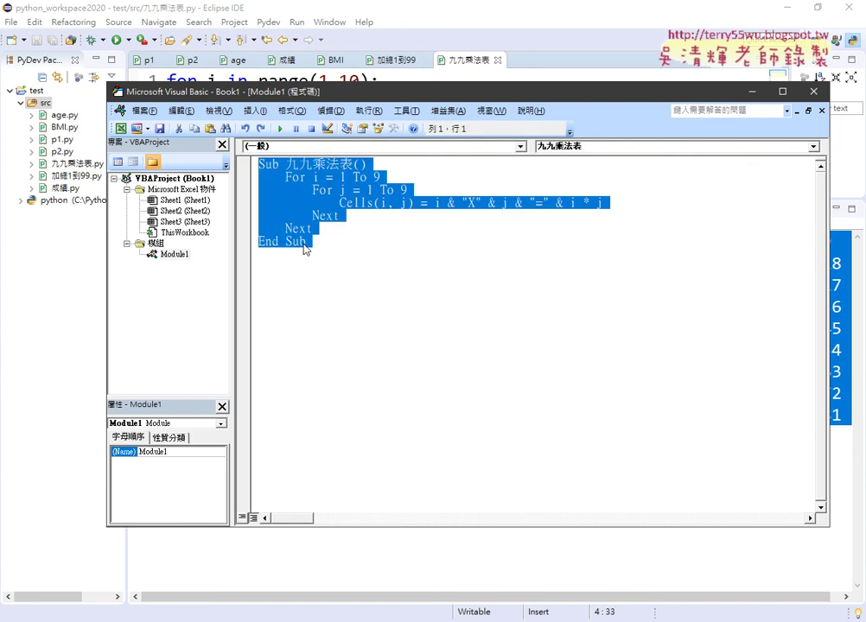
pyautogui.moveTo(353, 163); pyautogui.dragTo(396, 304)
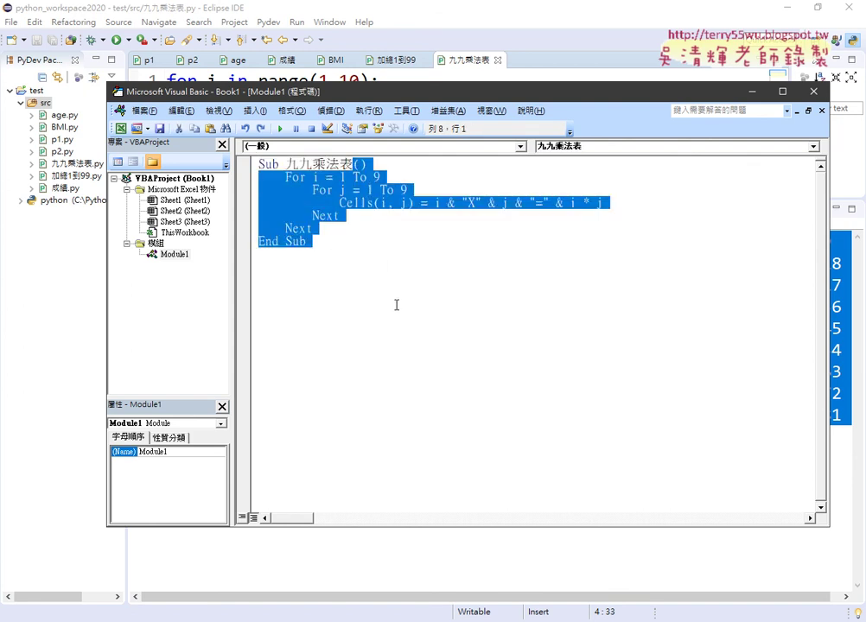
pyautogui.press('Delete')
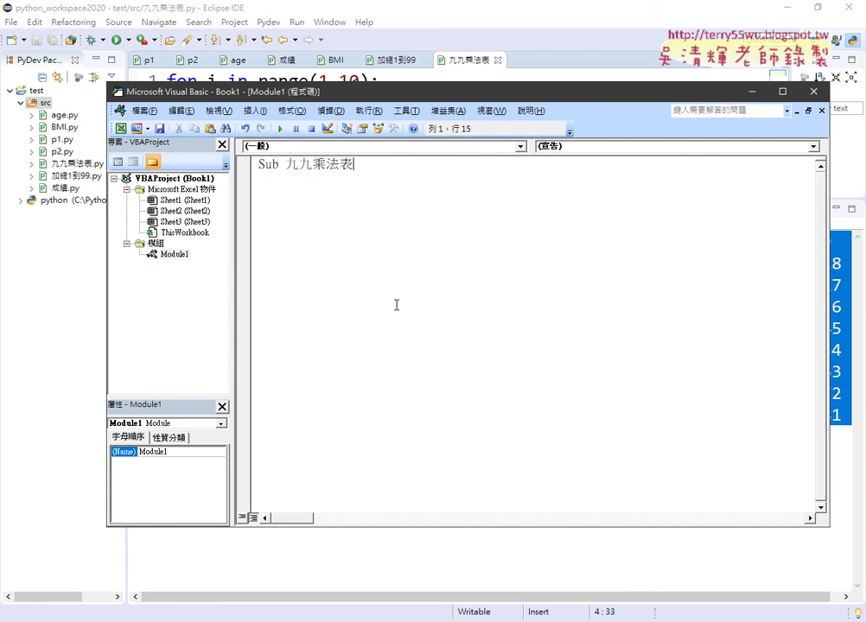
pyautogui.press('Return')
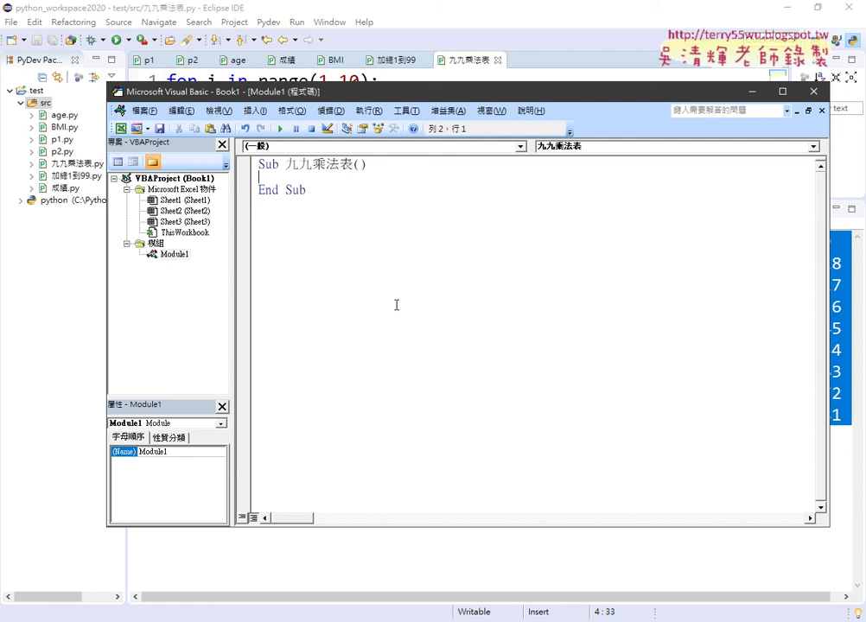
pyautogui.press('Tab')
pyautogui.moveTo(424, 97); pyautogui.dragTo(514, 135)
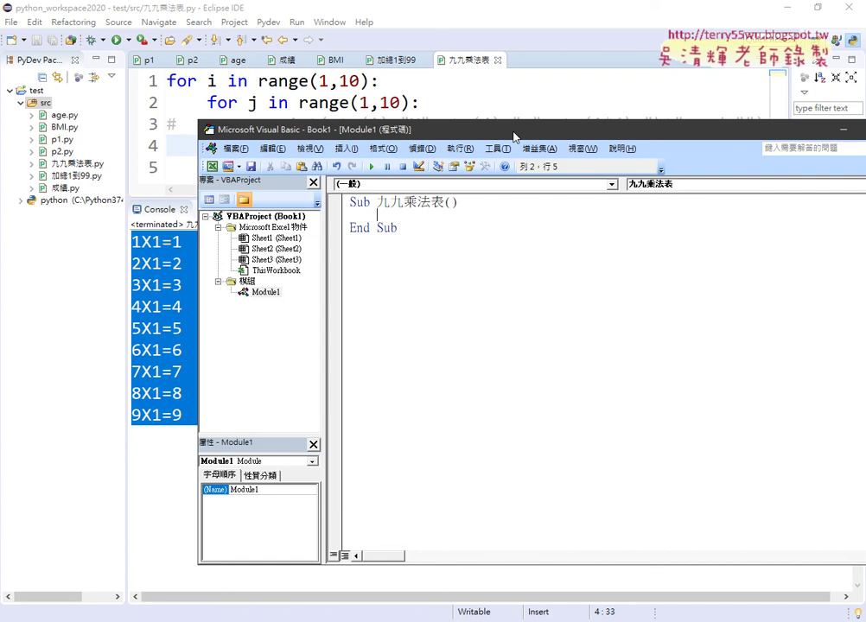
# Write the outer For i = 1 To 9 … Next loop and indent its body line.
pyautogui.write('f')
pyautogui.write('or ')
pyautogui.write('i')
pyautogui.write('=')
pyautogui.write('1')
pyautogui.write(' to ')
pyautogui.write('9')
pyautogui.press('Return')
pyautogui.press('Return')
pyautogui.write('n')
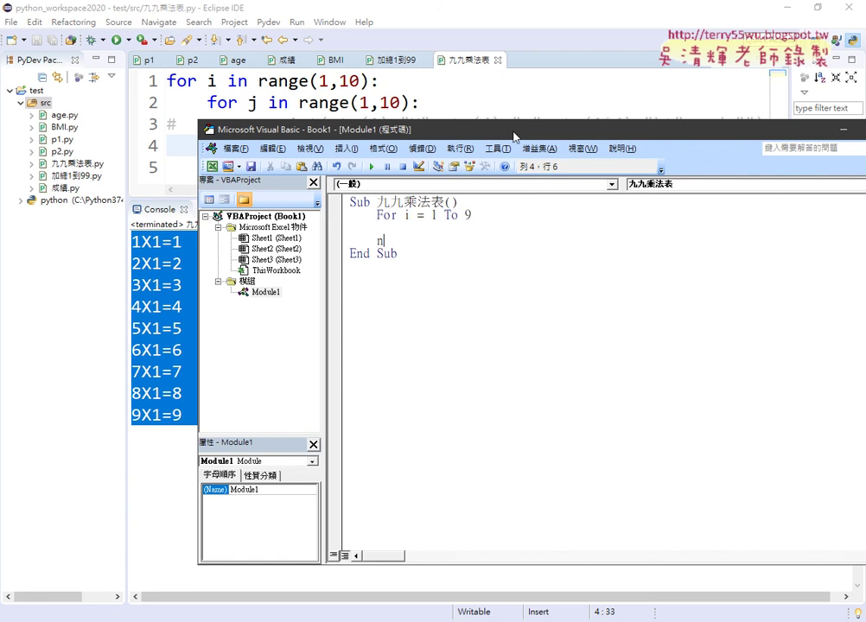
pyautogui.write('ext')
pyautogui.press('Up')
pyautogui.press('Tab')
# Add an inner For j = 1 To 9 … Next loop inside the outer loop.
pyautogui.moveTo(375, 216)
pyautogui.mouseDown()
pyautogui.moveTo(471, 216)
pyautogui.moveTo(471, 228)
pyautogui.mouseUp()
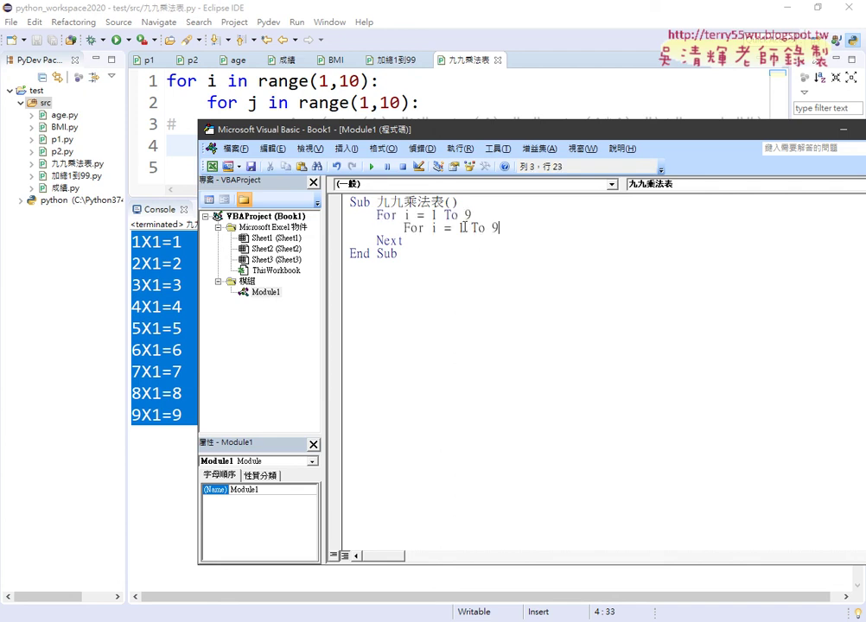
pyautogui.press('Return')
pyautogui.press('Return')
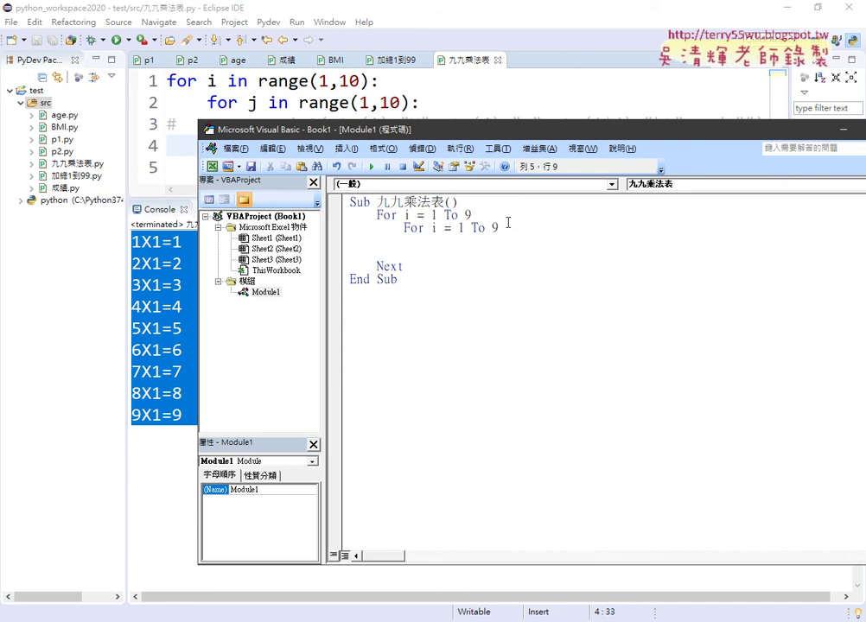
pyautogui.write('next')
pyautogui.press('Up')
pyautogui.press('Up')
pyautogui.press('Right')
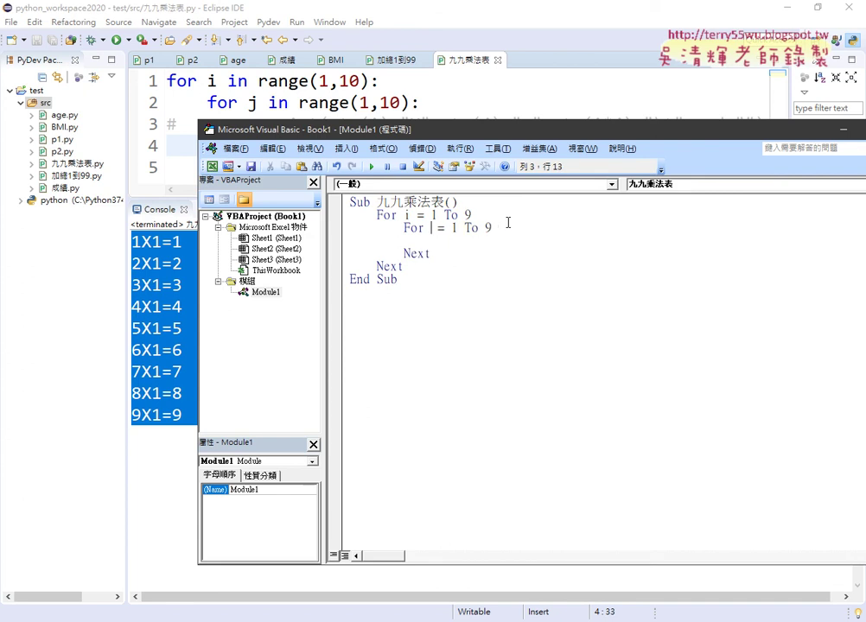
pyautogui.press('BackSpace')
pyautogui.write('j')
pyautogui.press('Down')
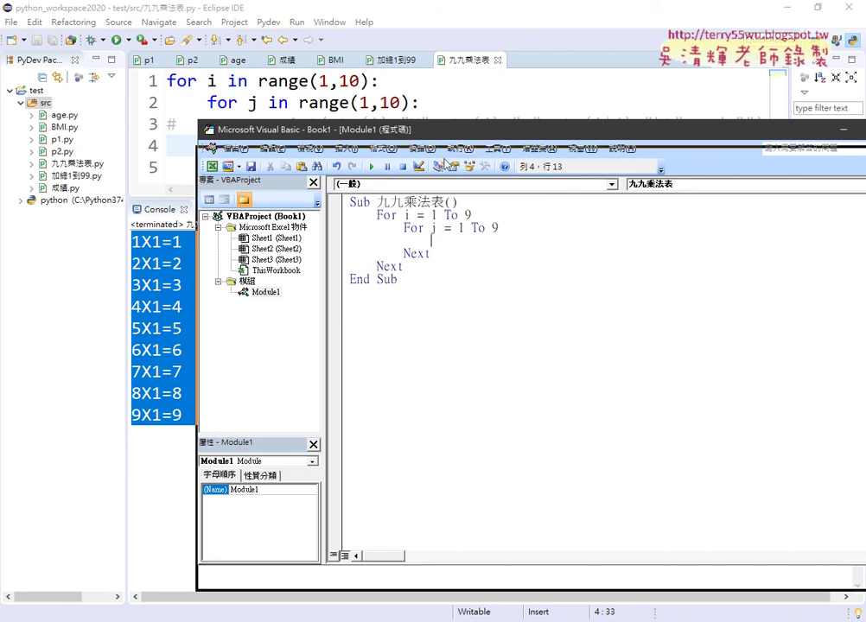
pyautogui.moveTo(290, 129); pyautogui.dragTo(290, 172)
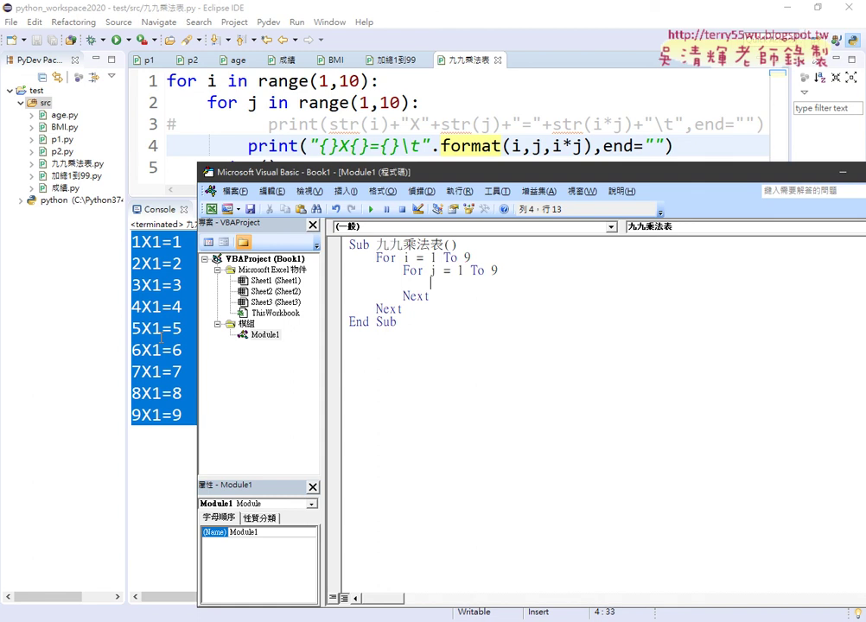
# Reveal the worksheet table and type cells(i,j) as the inner loop's body.
pyautogui.click(788, 10)
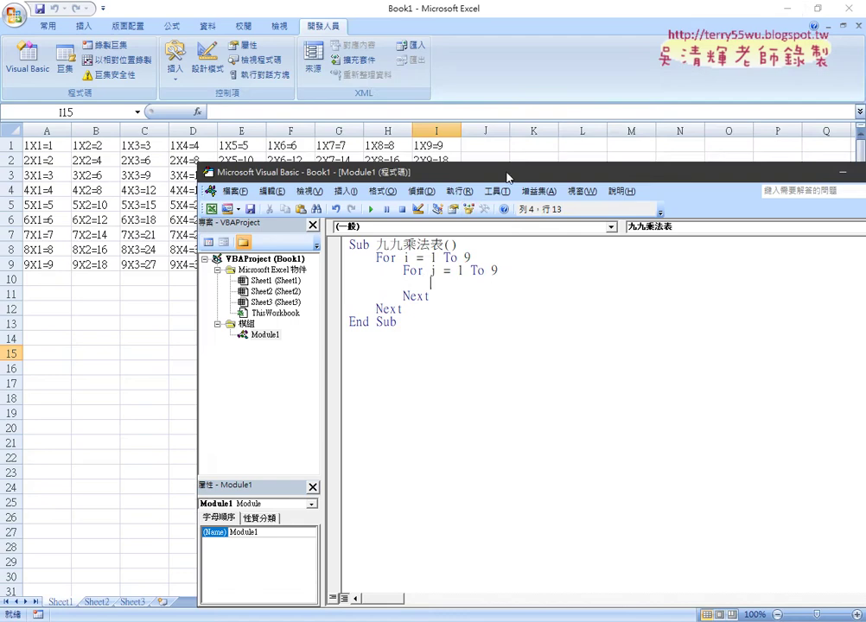
pyautogui.moveTo(508, 177); pyautogui.dragTo(551, 82)
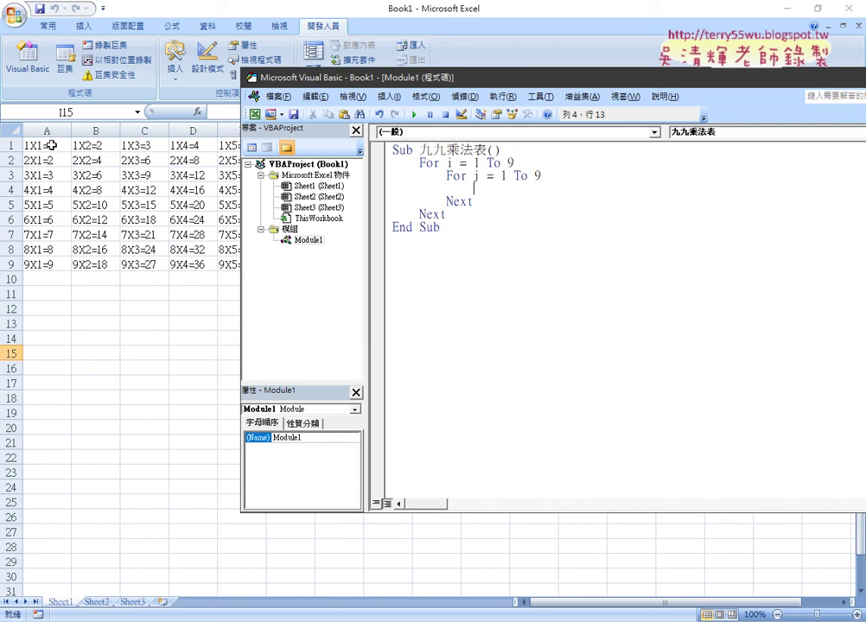
pyautogui.write('cell')
pyautogui.write('s')
pyautogui.write('(')
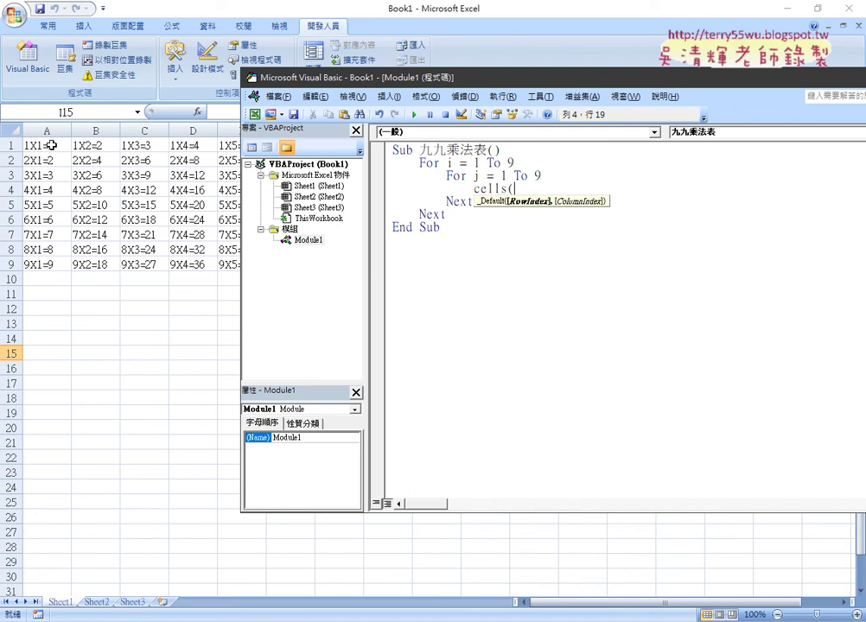
pyautogui.write('i')
pyautogui.write(',j')
pyautogui.write(')')
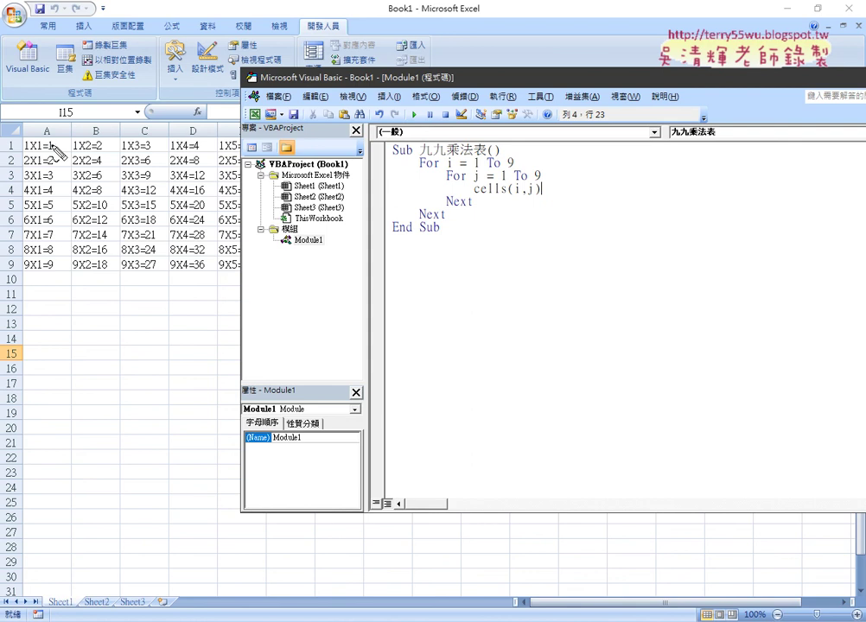
# Annotate i as rows 1–9 and j as columns, then move the code window below row 1.
pyautogui.moveTo(507, 197); pyautogui.dragTo(520, 192)
pyautogui.moveTo(15, 140); pyautogui.dragTo(11, 157)
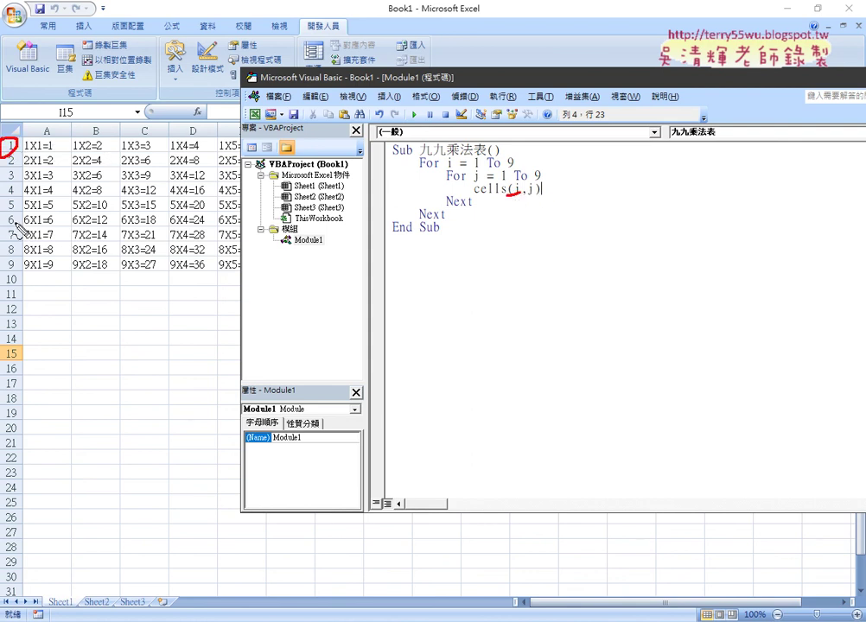
pyautogui.moveTo(12, 254); pyautogui.dragTo(11, 281)
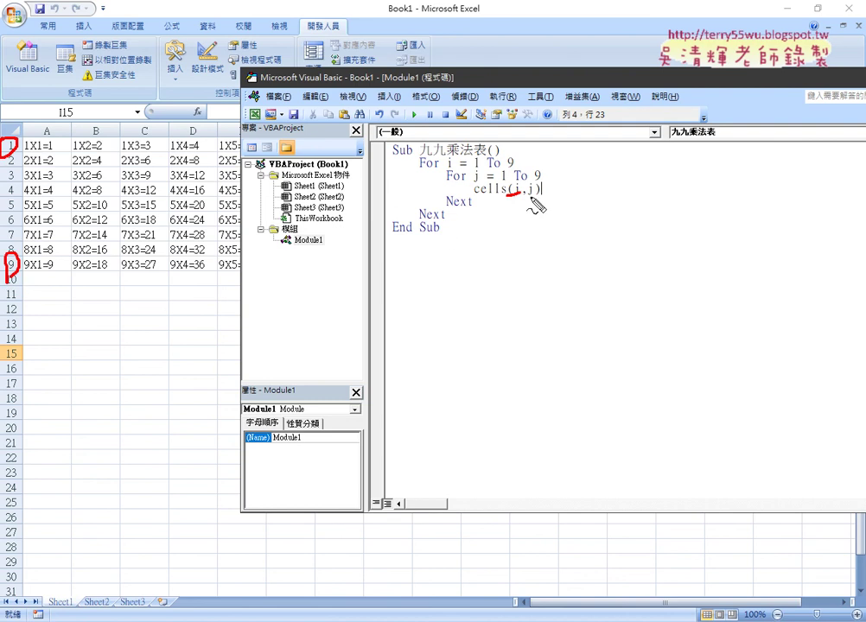
pyautogui.moveTo(527, 196); pyautogui.dragTo(534, 195)
pyautogui.moveTo(47, 140)
pyautogui.mouseDown()
pyautogui.moveTo(55, 121)
pyautogui.moveTo(67, 140)
pyautogui.mouseUp()
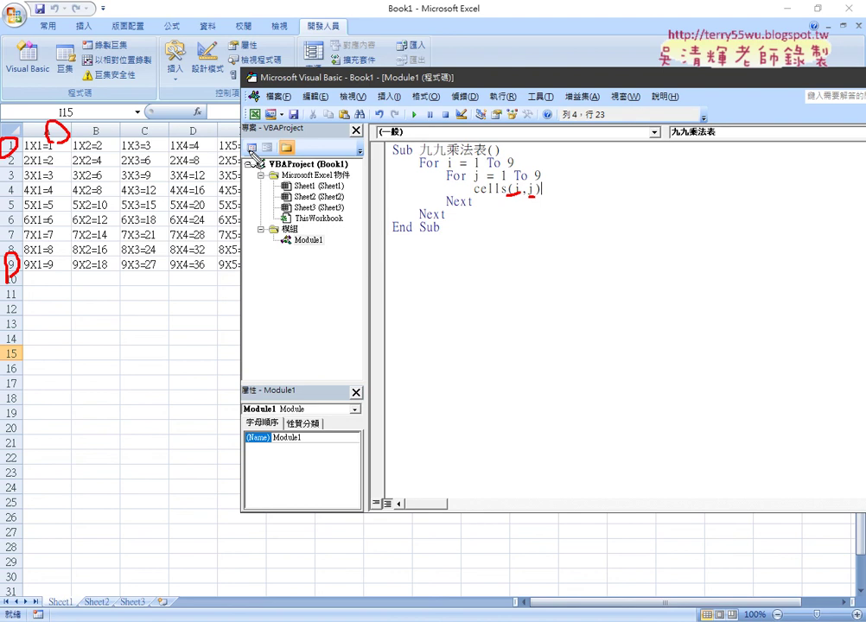
pyautogui.press('Escape')
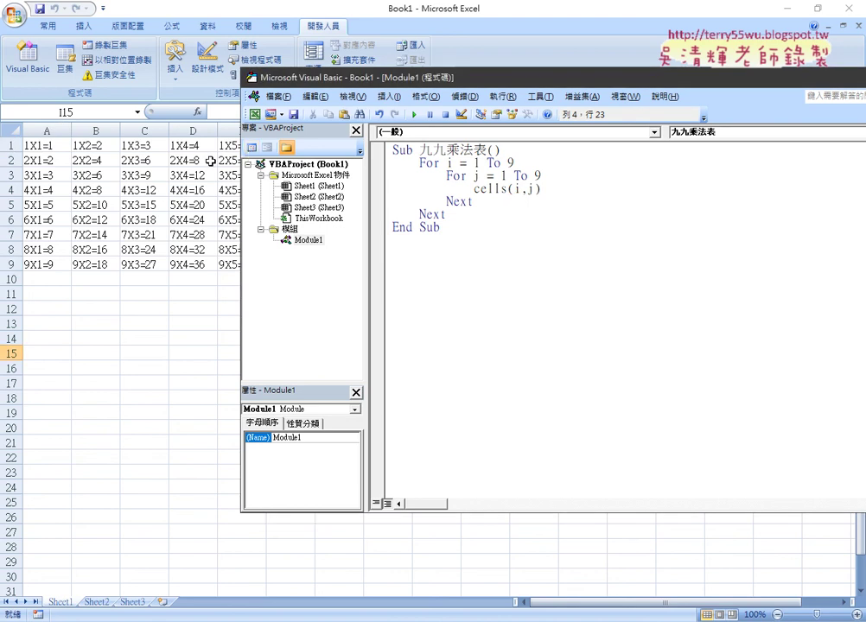
pyautogui.moveTo(389, 76); pyautogui.dragTo(399, 169)
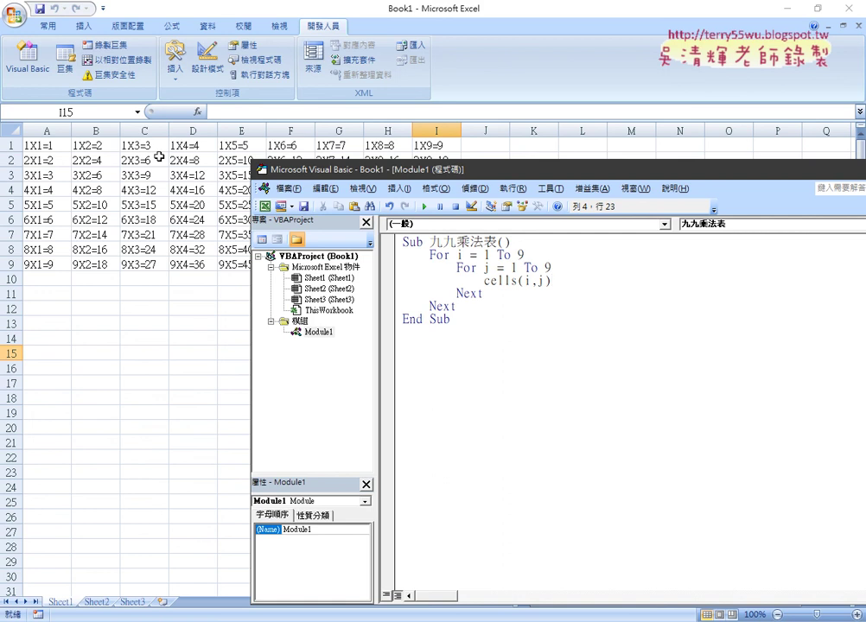
# Extend the line to cells(i,j) = i & "X" j & "=" & i*j.
pyautogui.moveTo(545, 281); pyautogui.dragTo(523, 281)
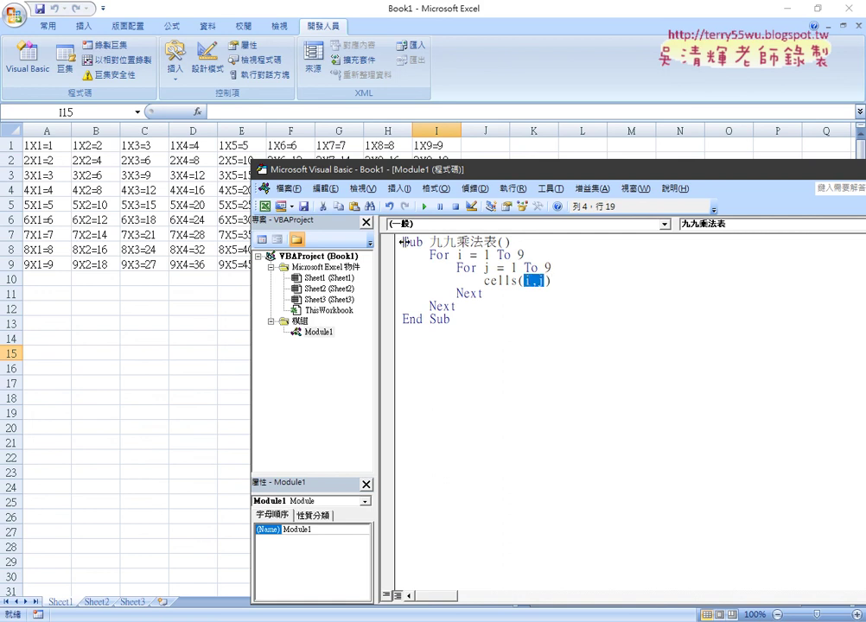
pyautogui.click(581, 285)
pyautogui.write('=')
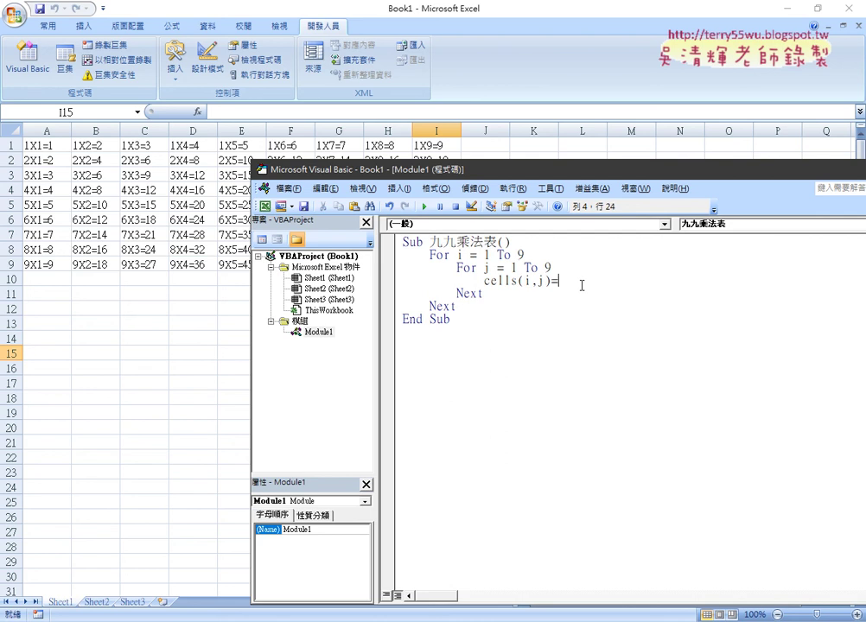
pyautogui.write('i')
pyautogui.write(' &')
pyautogui.press('Left')
pyautogui.press('Left')
pyautogui.press('Left')
pyautogui.press('Left')
pyautogui.hotkey('shift', 'Right')
pyautogui.hotkey('shift', 'Right')
pyautogui.hotkey('shift', 'Left')
pyautogui.click(581, 285)
pyautogui.write('"')
pyautogui.write('X" ')
pyautogui.write('j ')
pyautogui.write('& ')
pyautogui.write('"="')
pyautogui.write(' & ')
pyautogui.write('i')
pyautogui.write('*j')
# Dismiss the compile error and insert the missing & between "X" and j.
pyautogui.click(583, 352)
pyautogui.click(406, 369)
pyautogui.click(607, 280)
pyautogui.write('&')
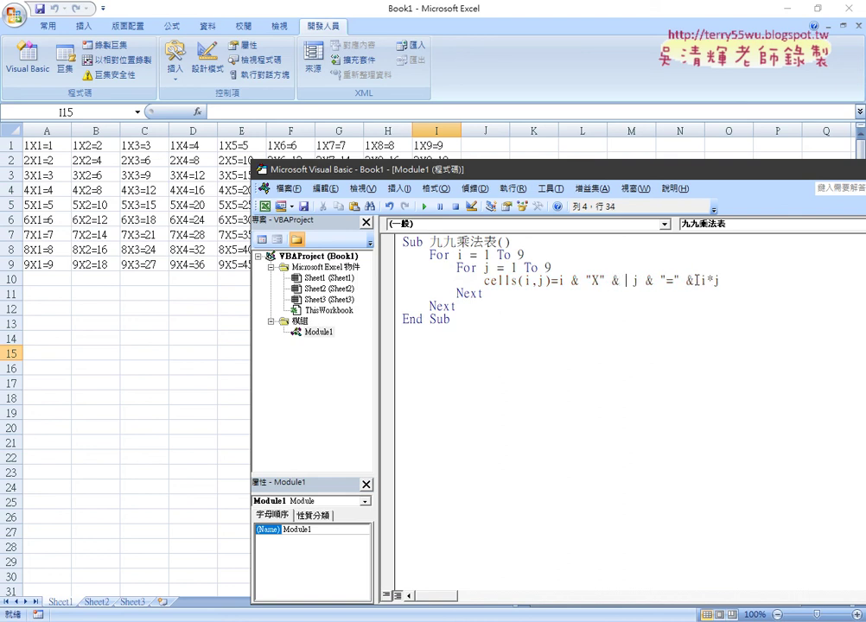
pyautogui.press('Down')
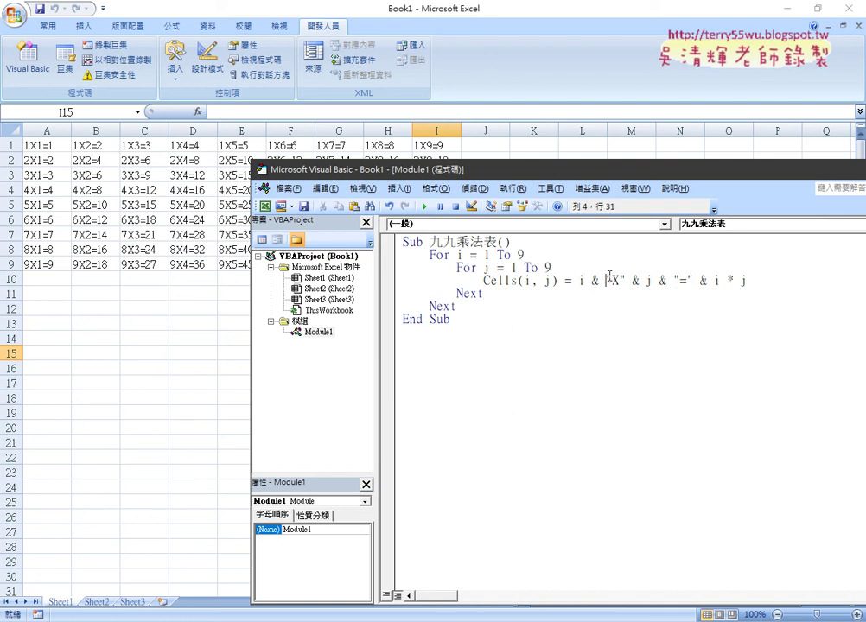
pyautogui.moveTo(604, 281); pyautogui.dragTo(588, 281)
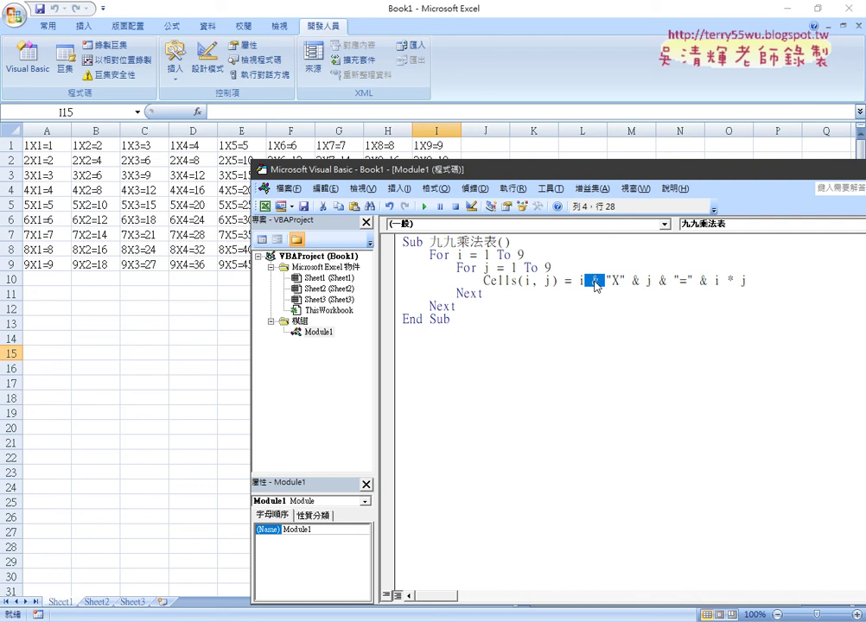
pyautogui.click(608, 326)
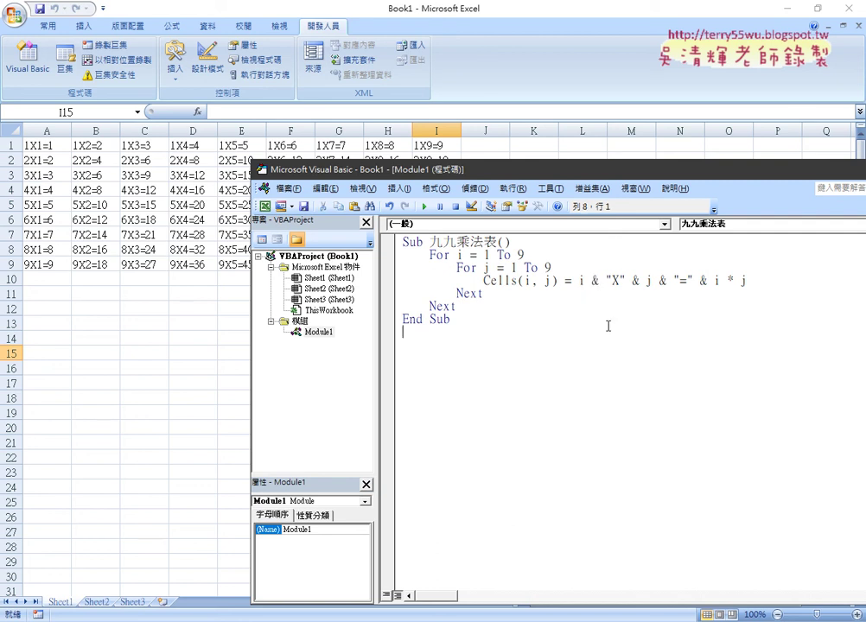
# Clear A1:I9, then run the macro from Visual Basic to refill the 9×9 table.
pyautogui.moveTo(36, 145); pyautogui.dragTo(419, 269)
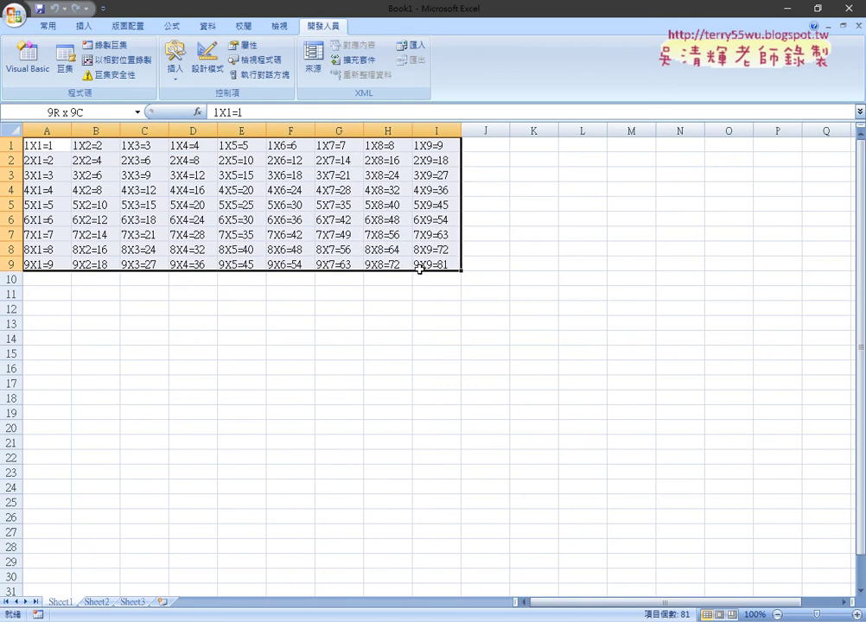
pyautogui.press('Delete')
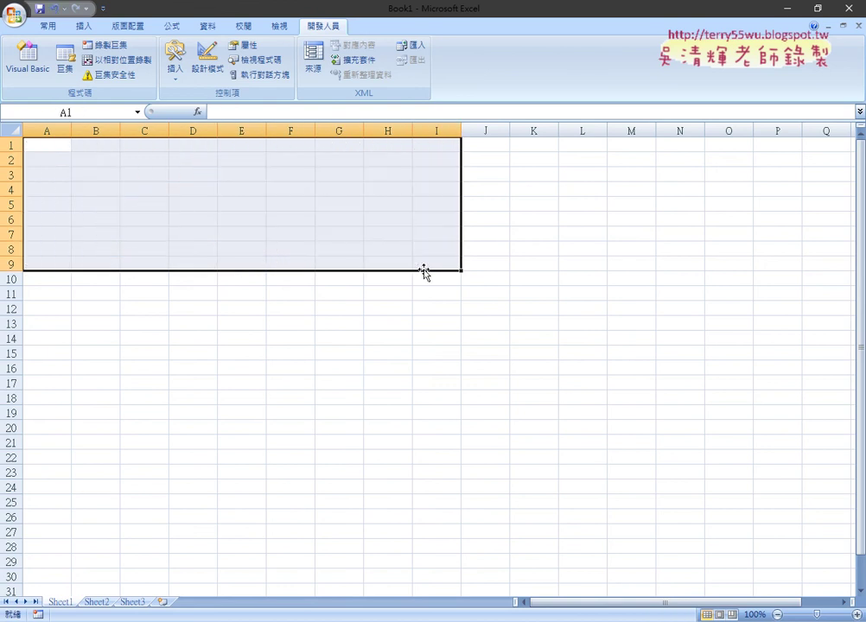
pyautogui.click(28, 59)
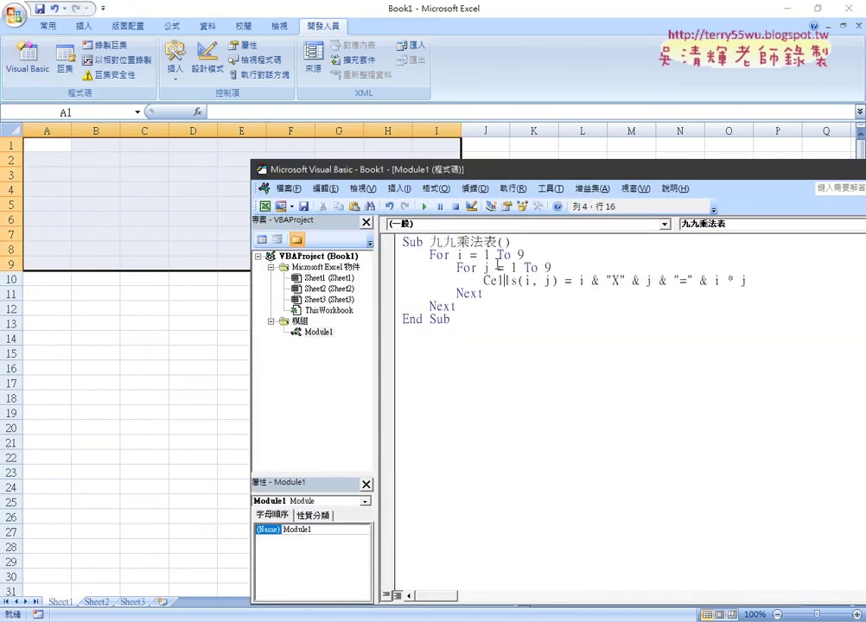
pyautogui.click(423, 207)
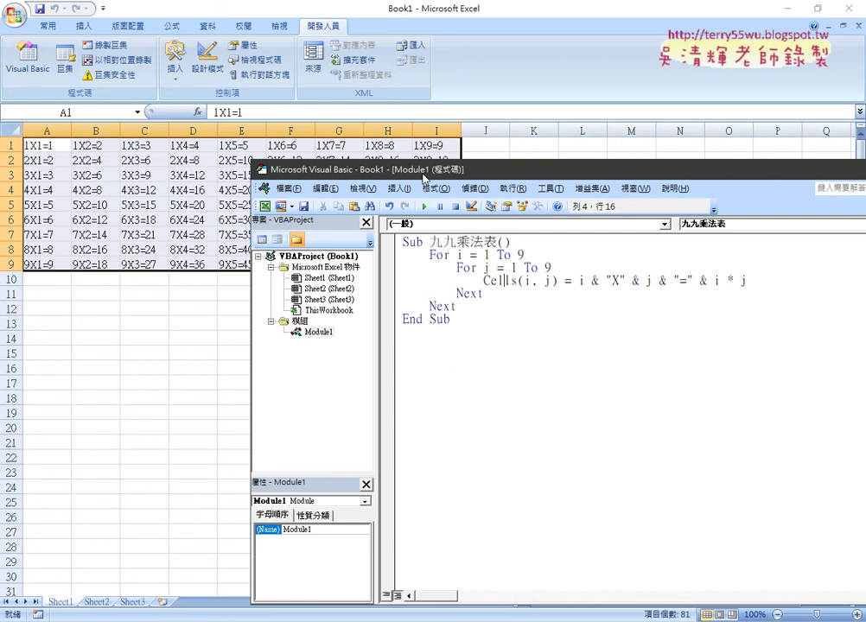
pyautogui.moveTo(423, 178); pyautogui.dragTo(497, 316)
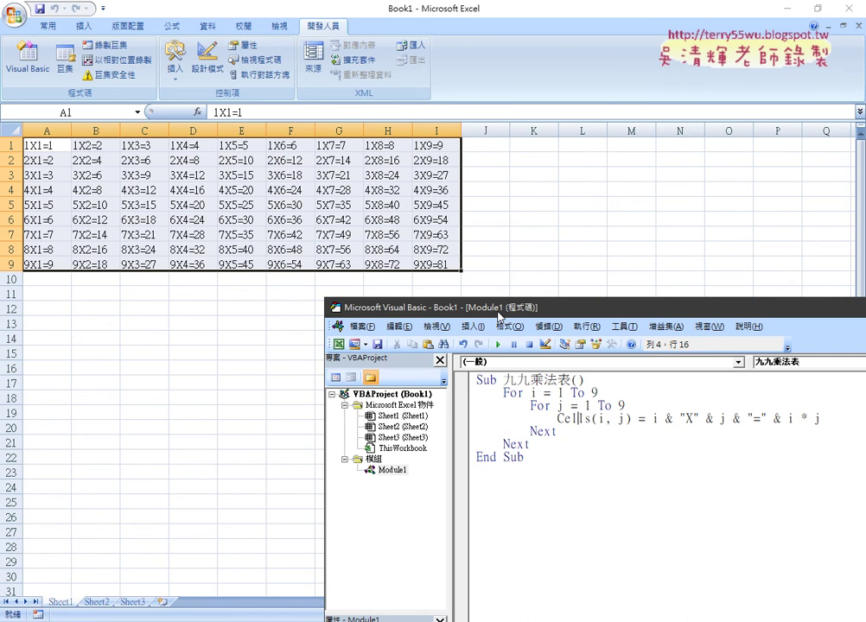
pyautogui.moveTo(497, 317); pyautogui.dragTo(406, 133)
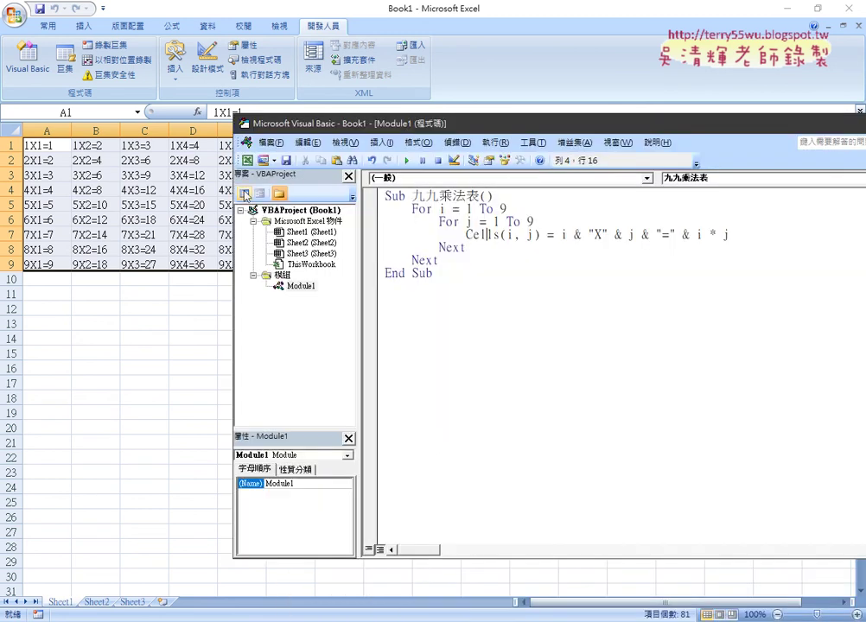
# Clear the refilled A1:I9 again and bring the macro code editor back up.
pyautogui.moveTo(48, 143); pyautogui.dragTo(417, 270)
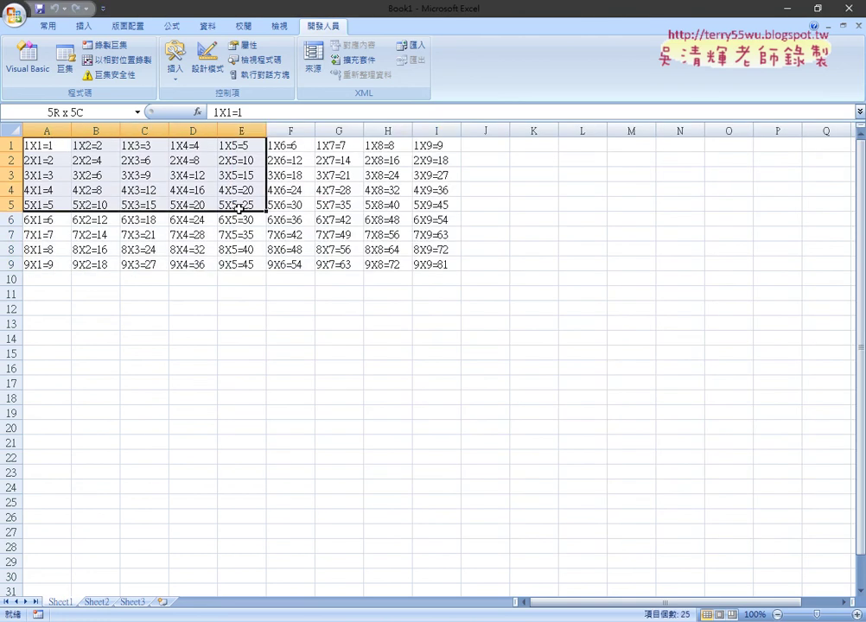
pyautogui.press('Delete')
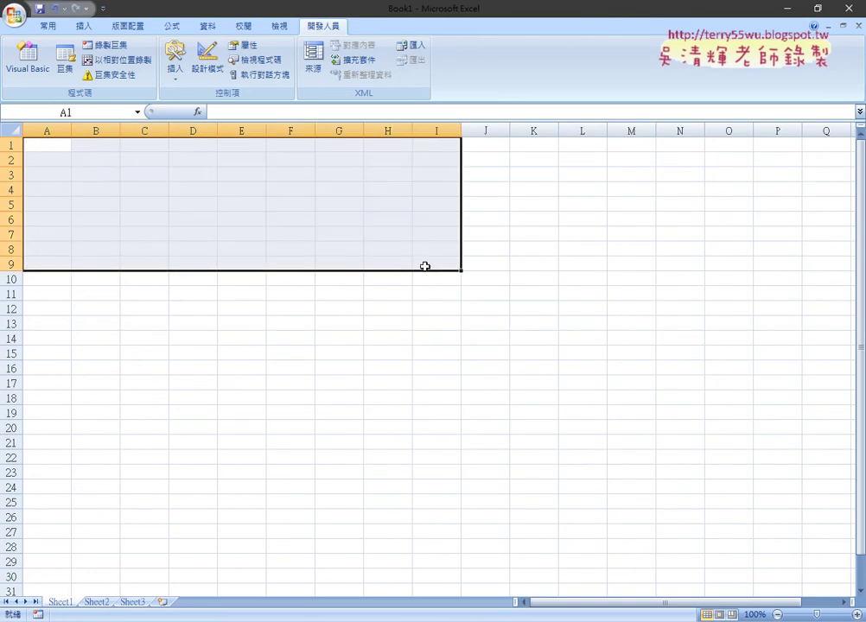
pyautogui.click(27, 56)
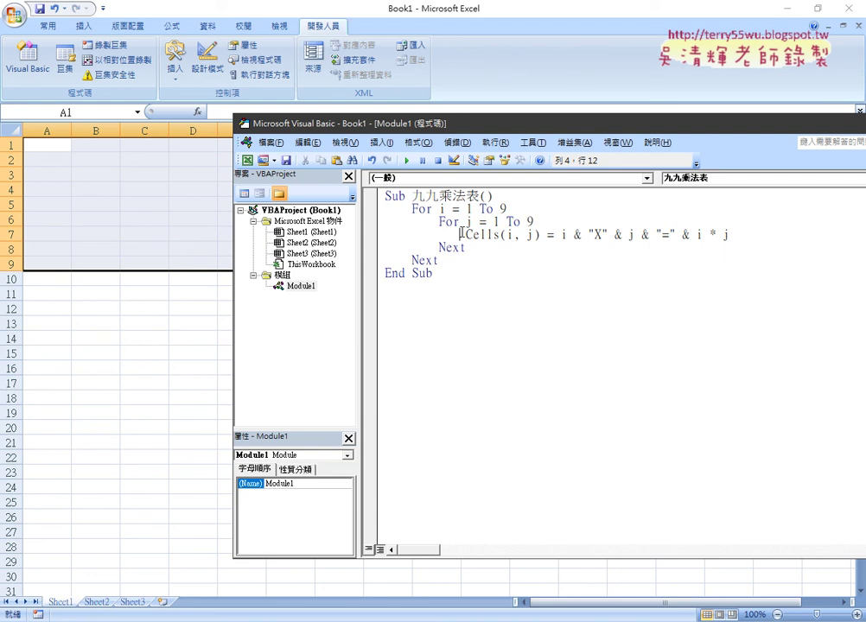
# Step into the 九九乘法表 macro with F8 until the Cells(i, j) line is next, with i = 1 and j = 1.
pyautogui.click(456, 143)
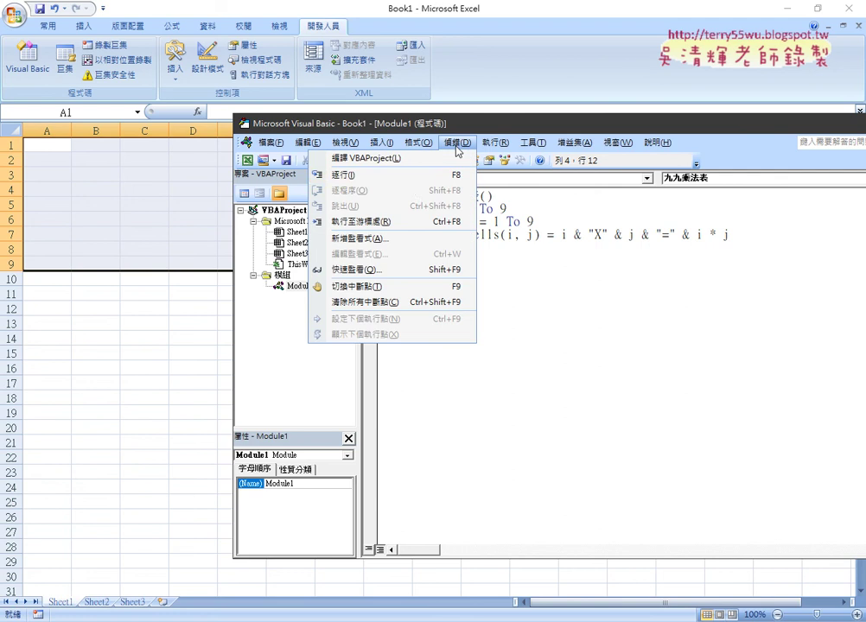
pyautogui.click(511, 222)
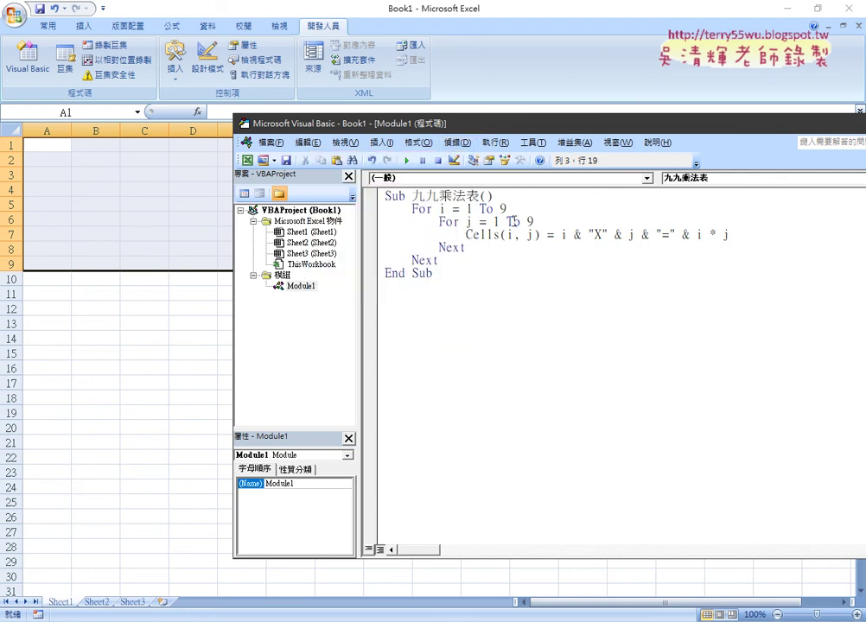
pyautogui.press('F8')
pyautogui.press('F8')
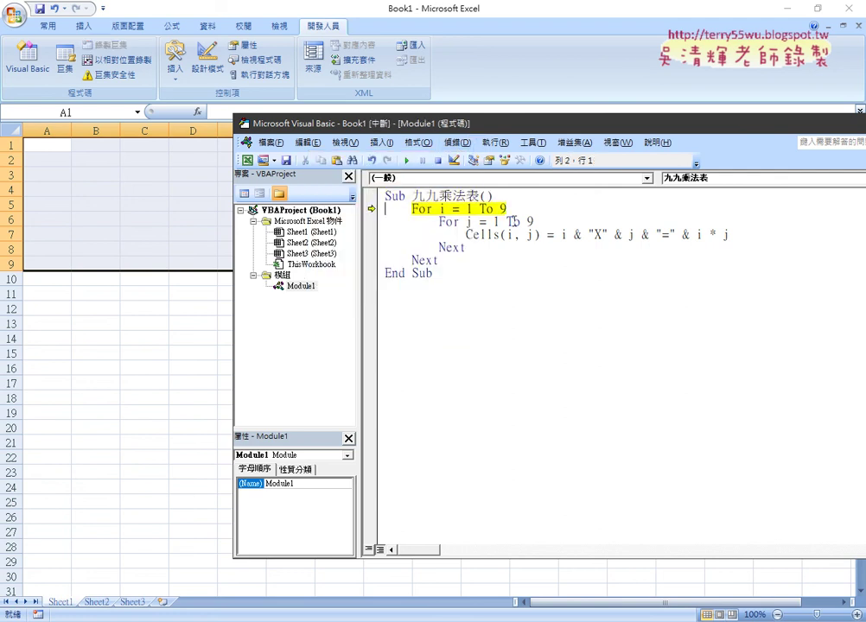
pyautogui.press('F8')
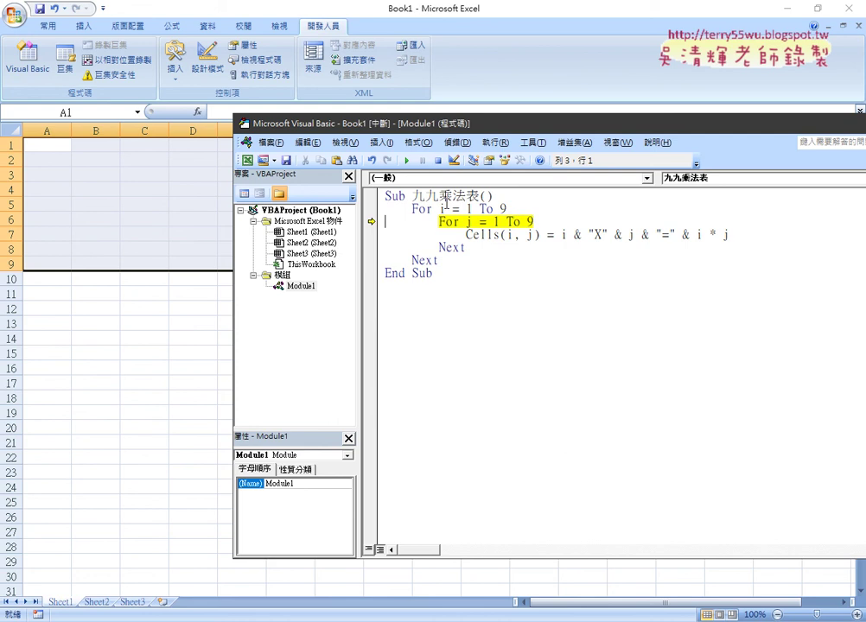
pyautogui.moveTo(443, 209)
pyautogui.press('F8')
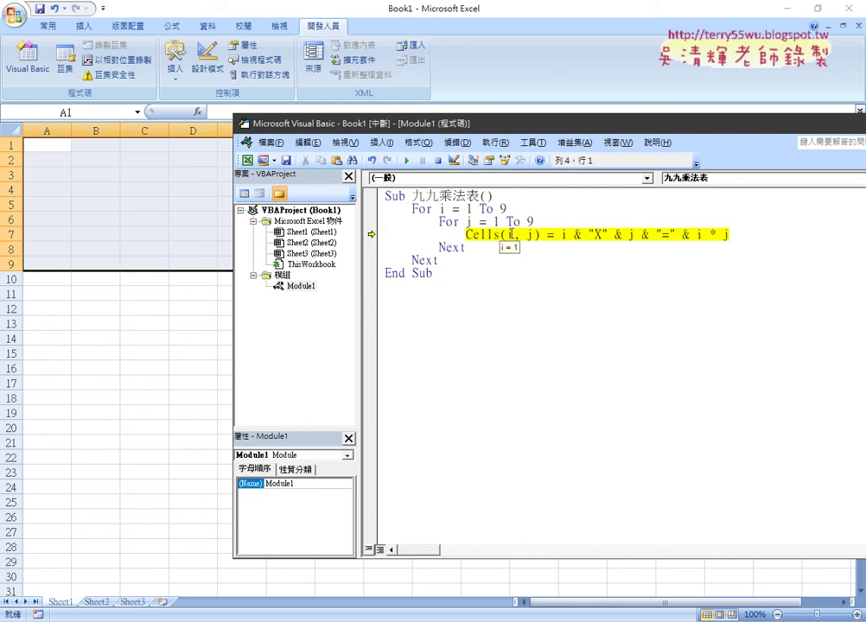
pyautogui.moveTo(560, 234); pyautogui.dragTo(728, 234)
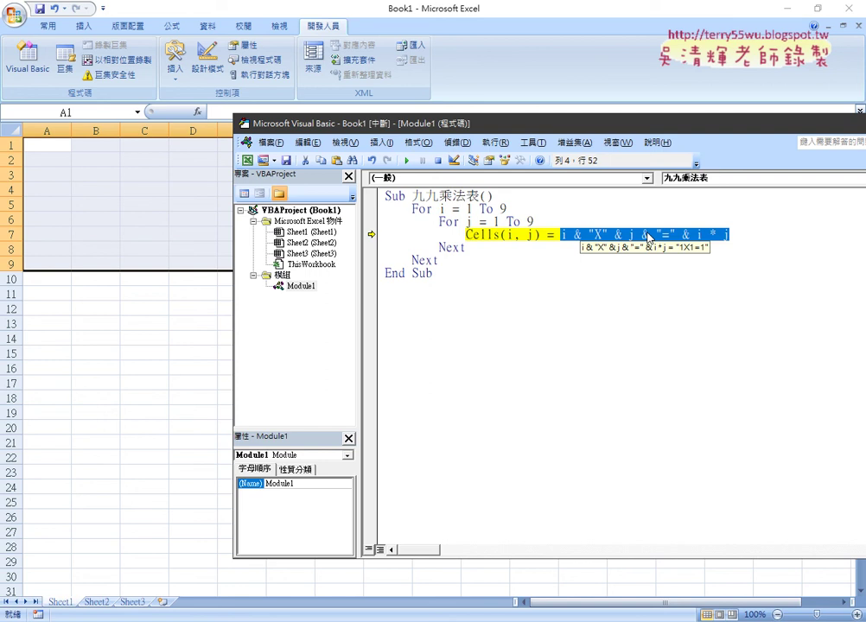
# Step the loop to fill A1, B1 (1X2=2) and into row 2, then run the macro to completion.
pyautogui.click(489, 233)
pyautogui.moveTo(519, 234)
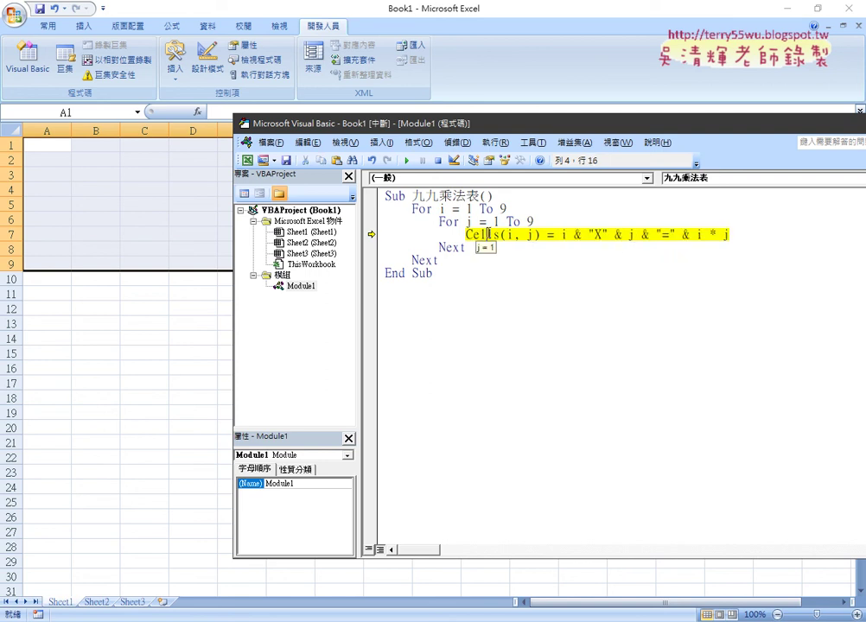
pyautogui.press('F8')
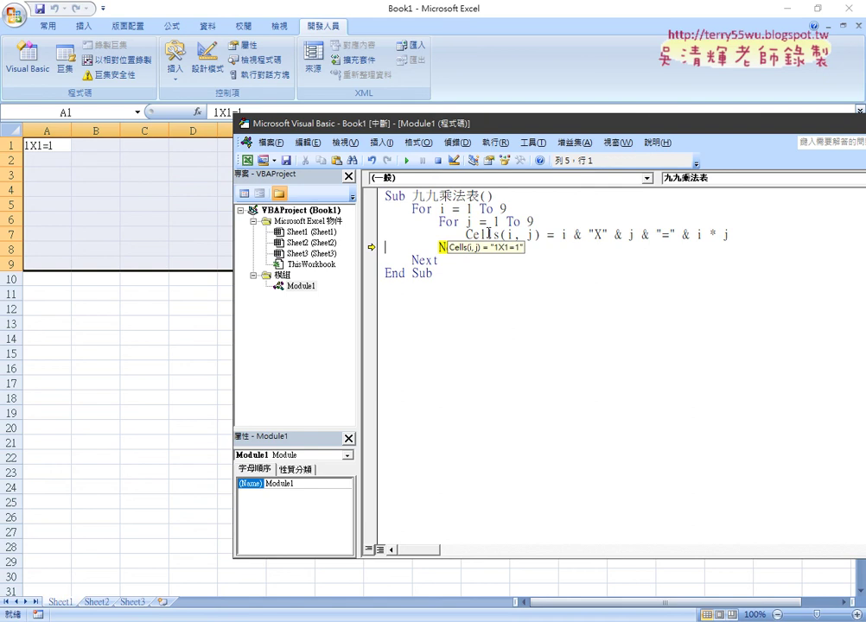
pyautogui.moveTo(395, 124); pyautogui.dragTo(287, 176)
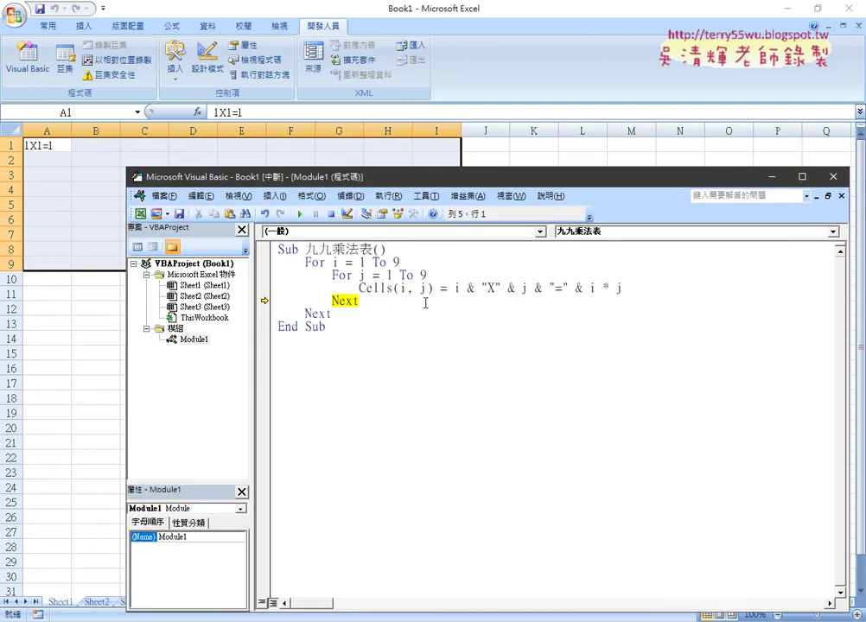
pyautogui.press('F8')
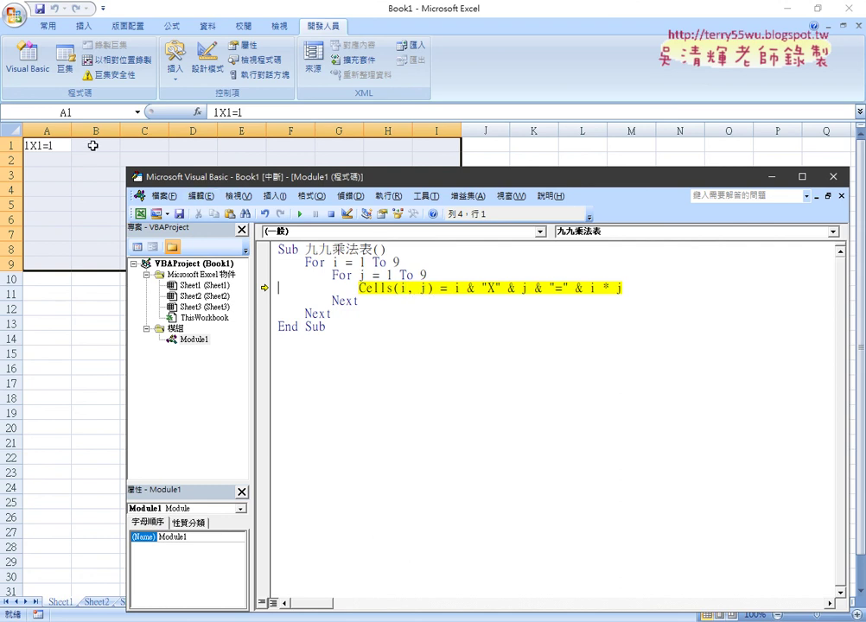
pyautogui.press('F8')
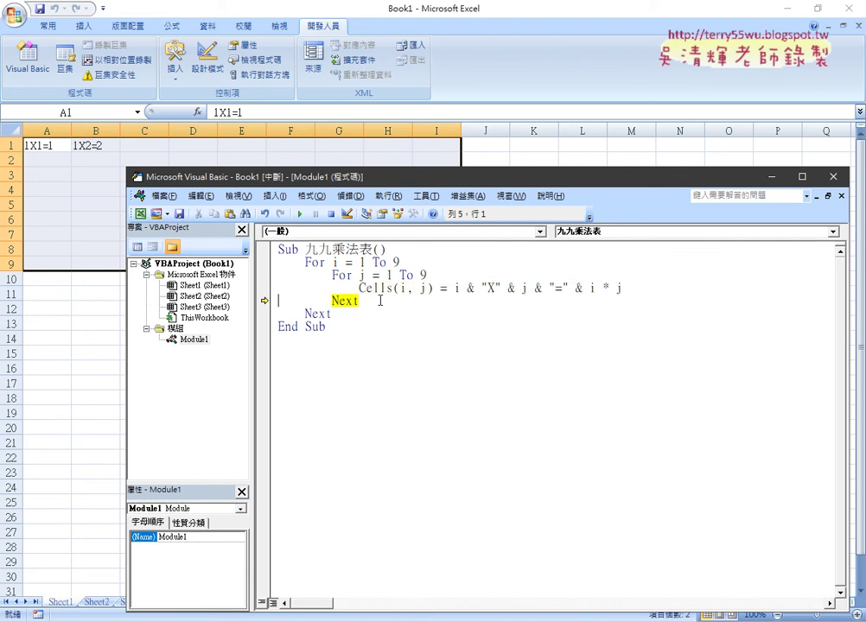
pyautogui.press('F8')
pyautogui.press('F8')
pyautogui.press('F8')
pyautogui.press('F8')
pyautogui.press('F8')
pyautogui.press('F8')
pyautogui.press('F8')
pyautogui.press('F8')
pyautogui.press('F8')
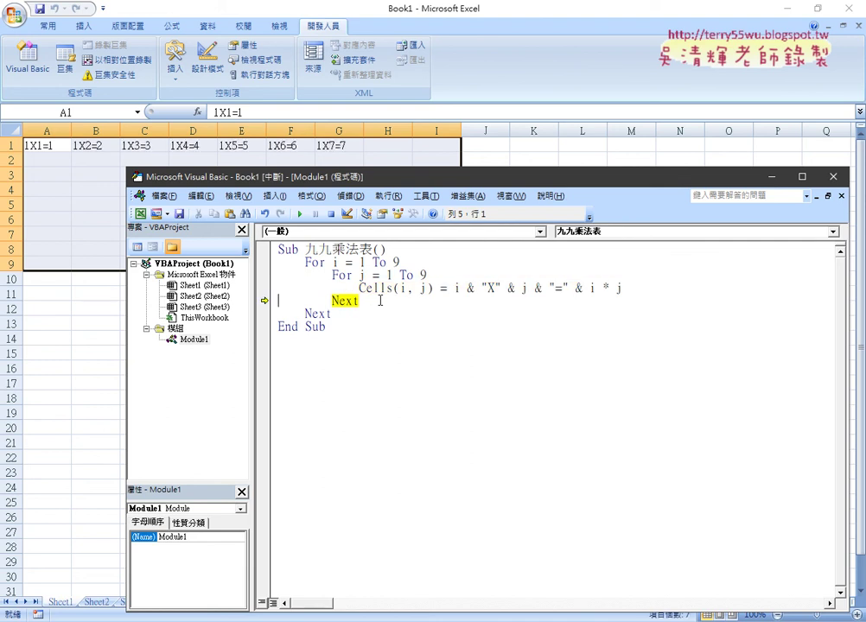
pyautogui.press('F8')
pyautogui.press('F8')
pyautogui.press('F8')
pyautogui.press('F8')
pyautogui.press('F8')
pyautogui.press('F8')
pyautogui.press('F8')
pyautogui.press('F8')
pyautogui.press('F8')
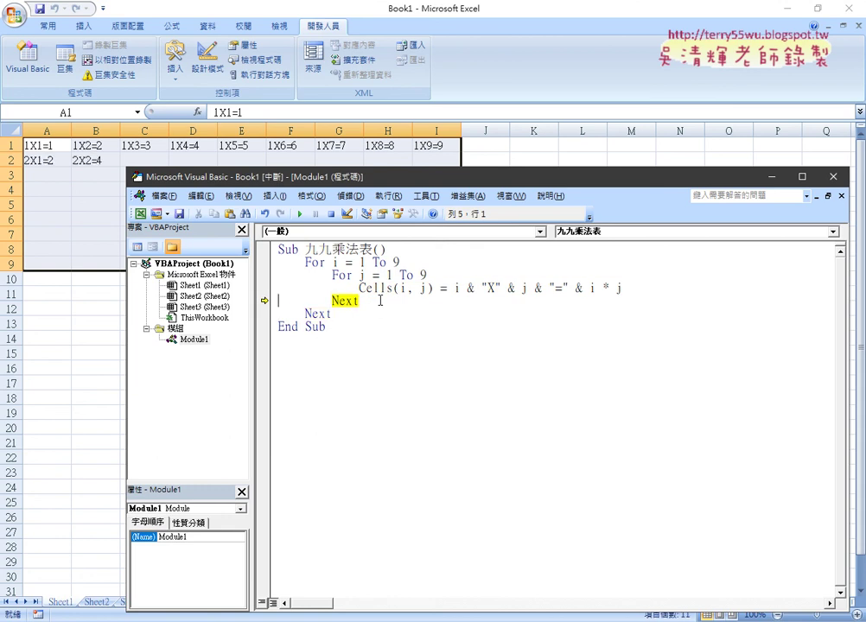
pyautogui.press('F8')
pyautogui.press('F8')
pyautogui.press('F8')
pyautogui.press('F8')
pyautogui.press('F8')
pyautogui.press('F8')
pyautogui.press('F8')
pyautogui.press('F8')
pyautogui.press('F8')
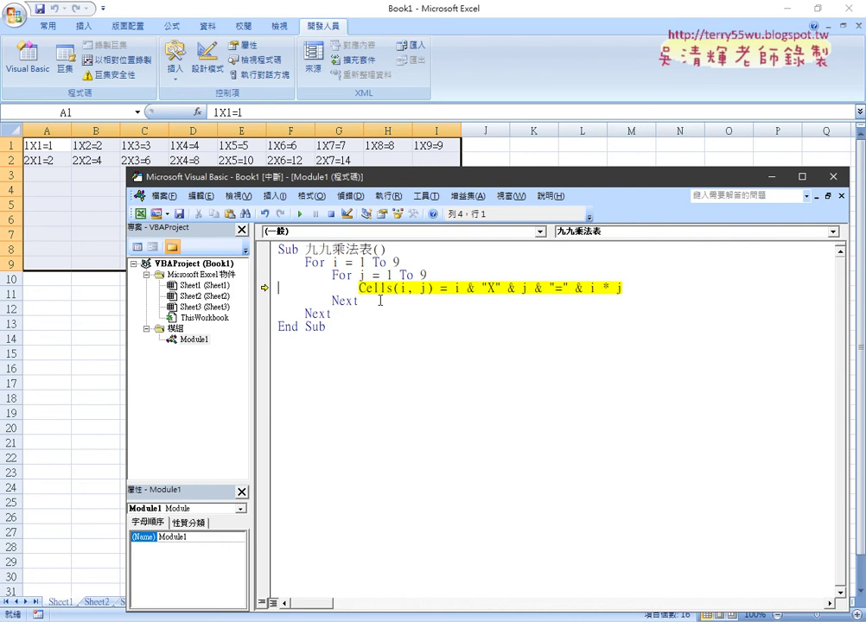
pyautogui.click(299, 214)
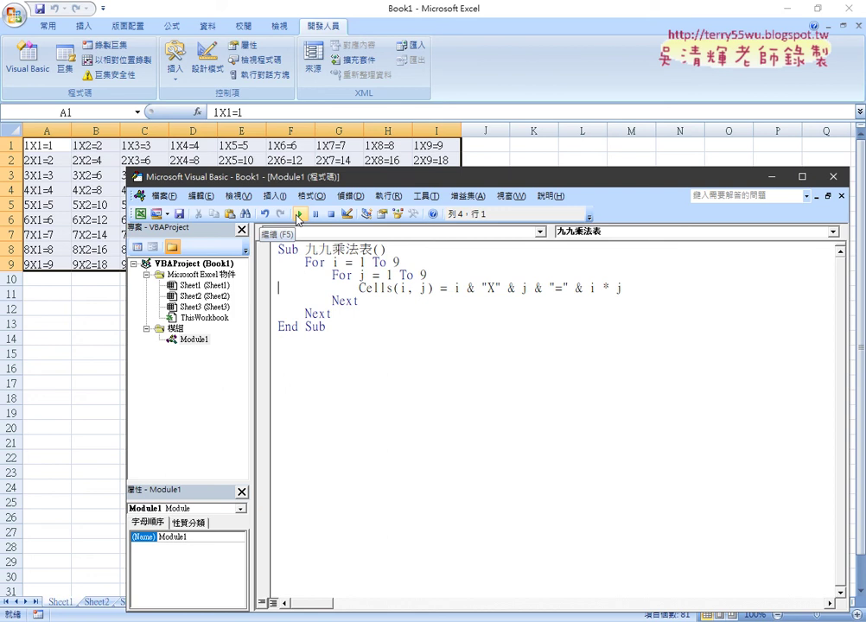
# Rerun the multiplication-table macro with Run Sub.
pyautogui.click(298, 219)
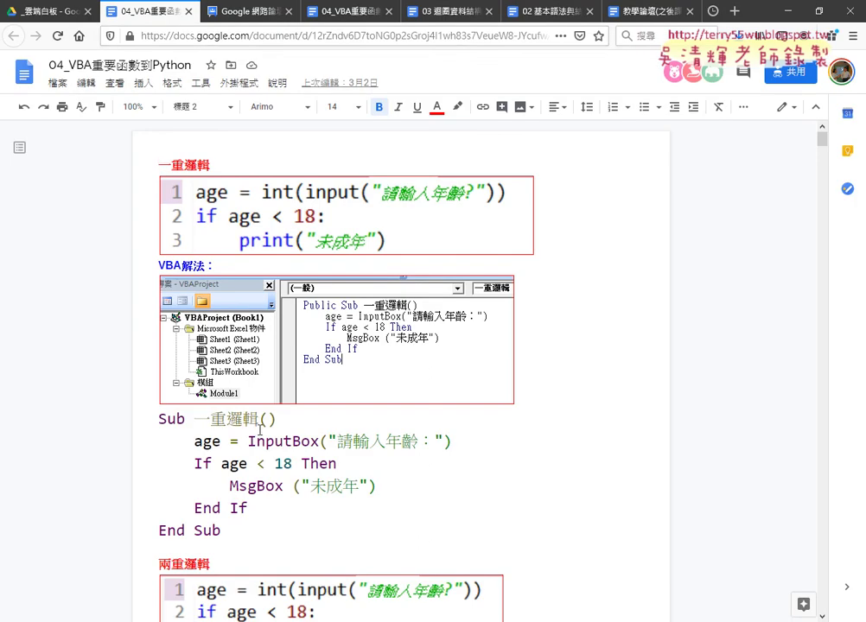
# Select the 九九乘法表 Sub…End Sub code in the 03 迴圈資料結構與自訂函數 notes, then return to the Visual Basic editor.
pyautogui.click(454, 16)
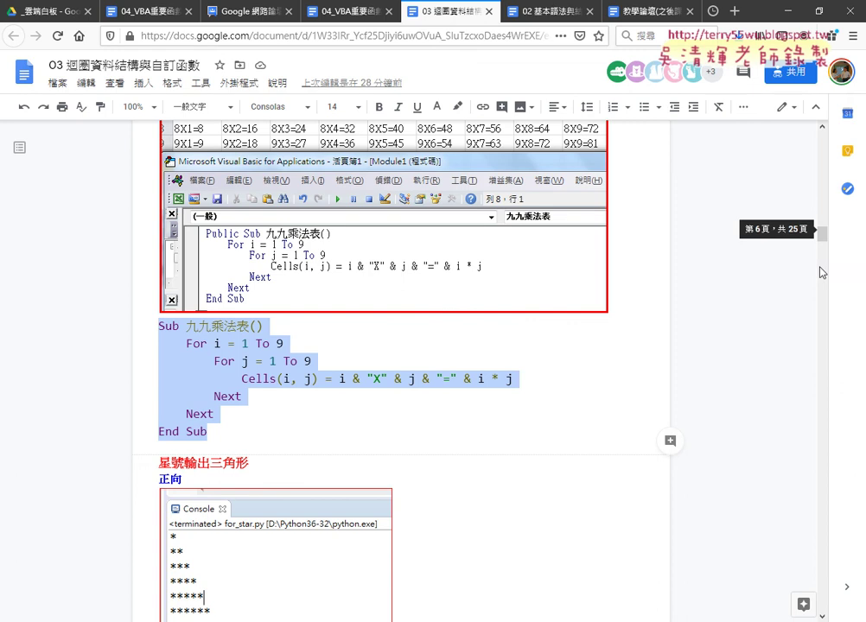
pyautogui.moveTo(823, 238)
pyautogui.mouseDown()
pyautogui.moveTo(823, 218)
pyautogui.moveTo(815, 239)
pyautogui.mouseUp()
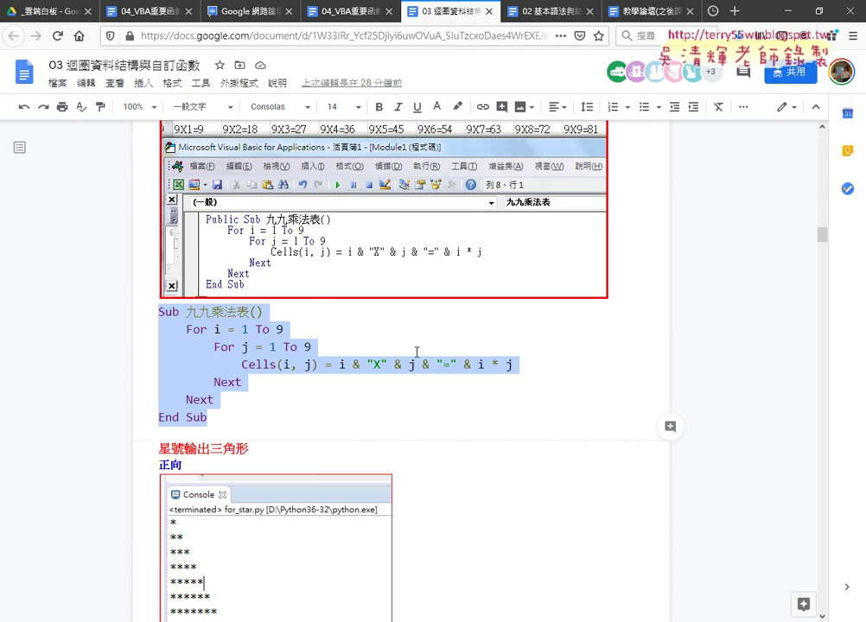
pyautogui.click(274, 394)
pyautogui.moveTo(218, 417)
pyautogui.mouseDown()
pyautogui.moveTo(141, 313)
pyautogui.moveTo(273, 402)
pyautogui.mouseUp()
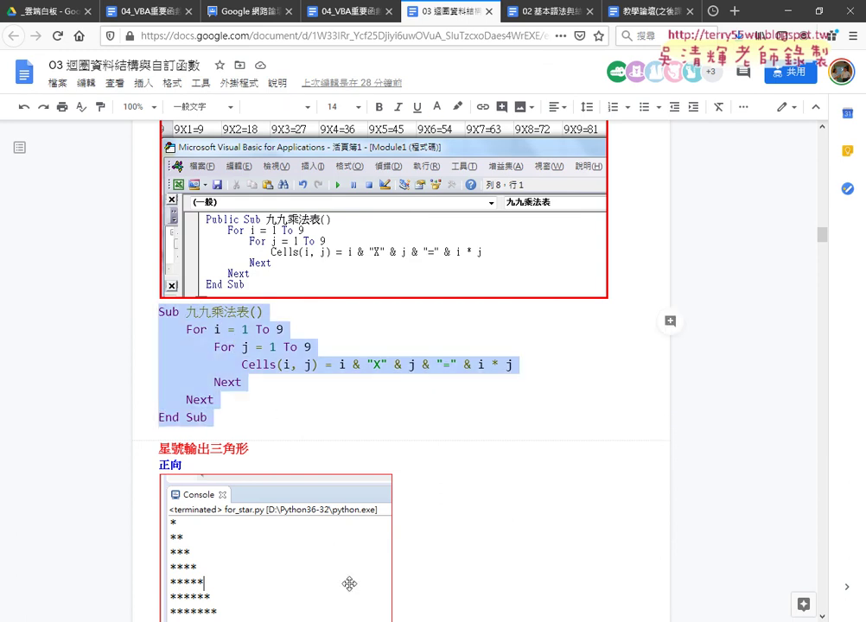
pyautogui.click(314, 621)
pyautogui.click(324, 577)
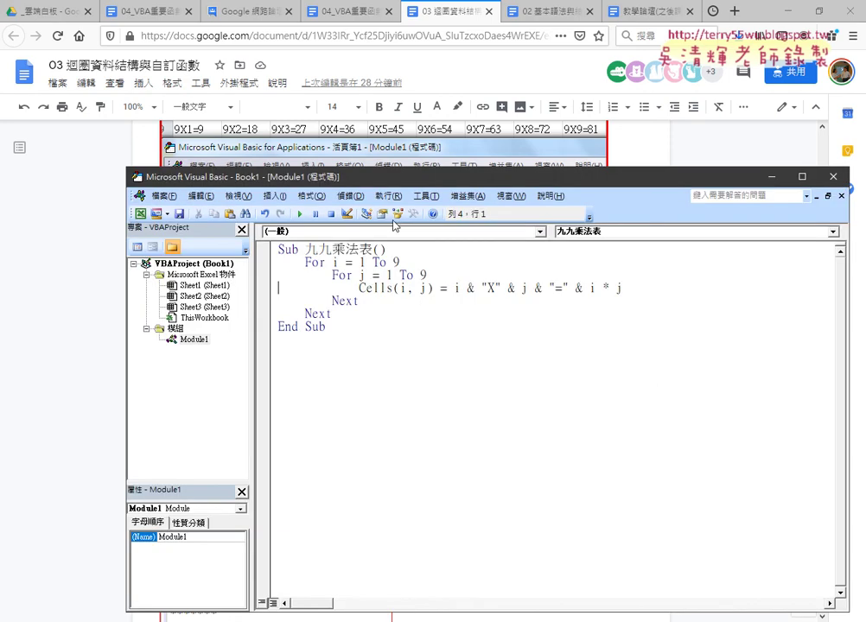
# Remove Module1 from the VBA project without exporting it.
pyautogui.click(193, 339)
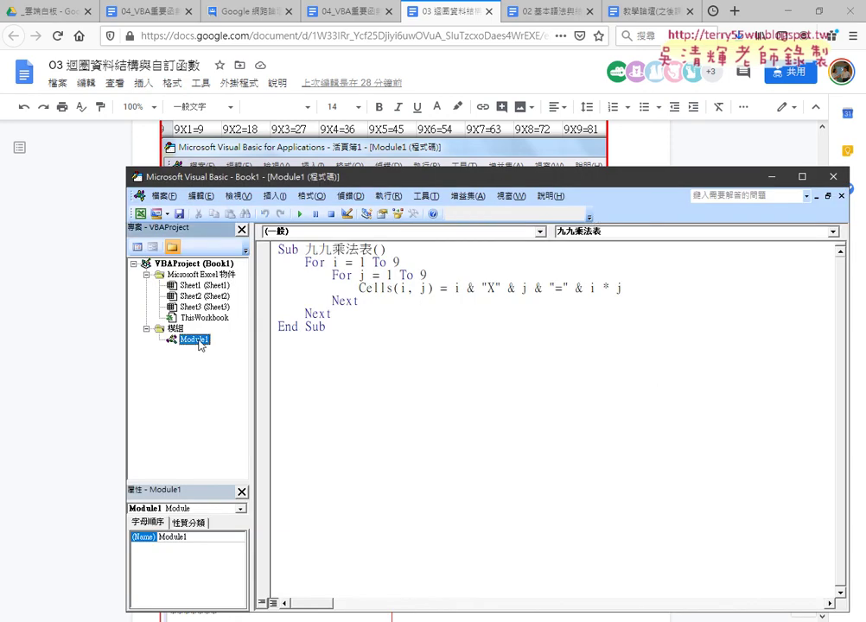
pyautogui.rightClick(185, 332)
pyautogui.rightClick(193, 338)
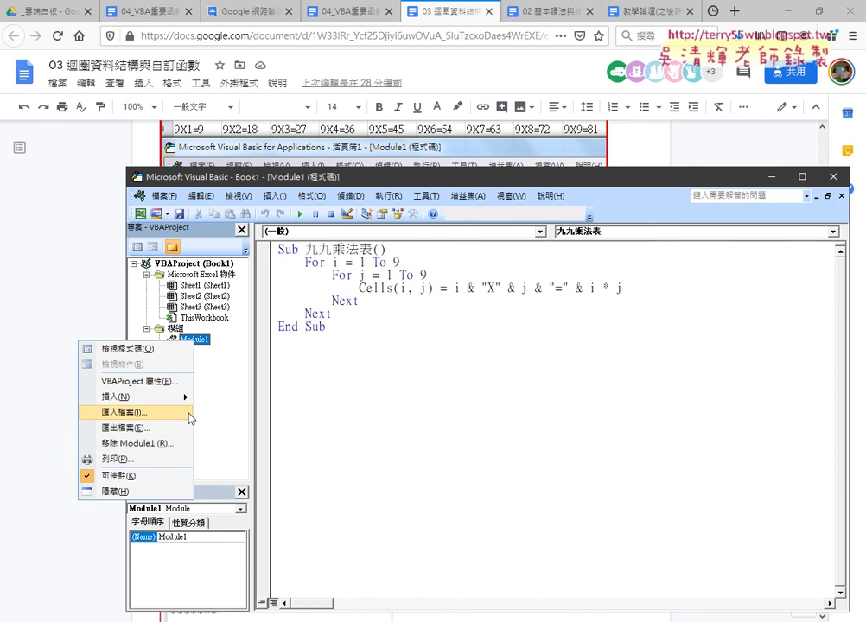
pyautogui.click(121, 443)
pyautogui.click(405, 364)
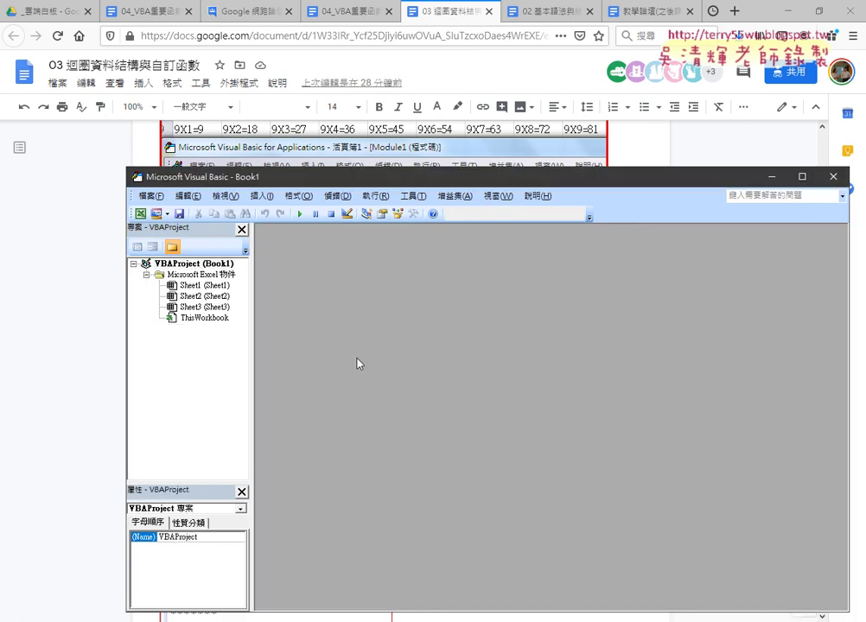
pyautogui.click(204, 307)
# Insert a new module under Sheet3 and paste the copied 九九乘法表 macro into it.
pyautogui.rightClick(191, 311)
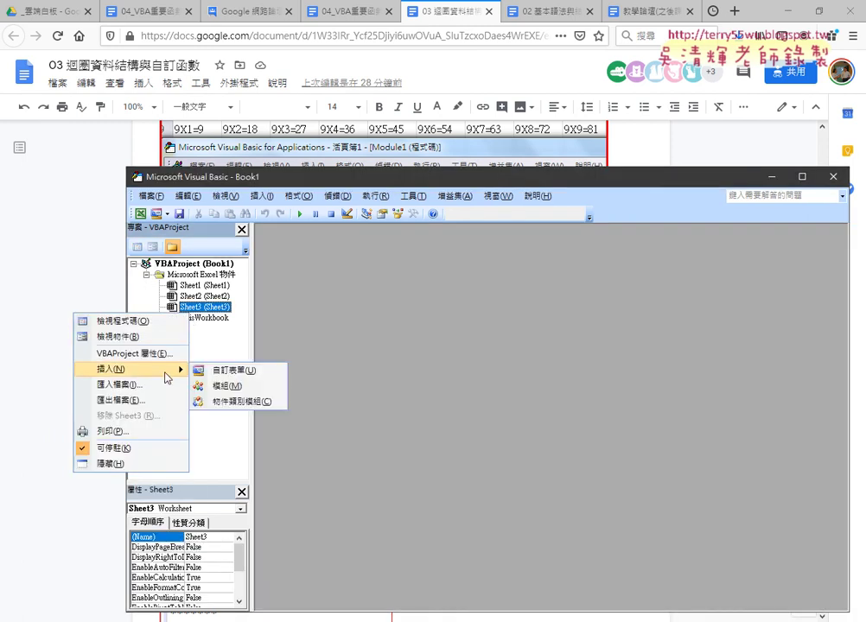
pyautogui.click(212, 384)
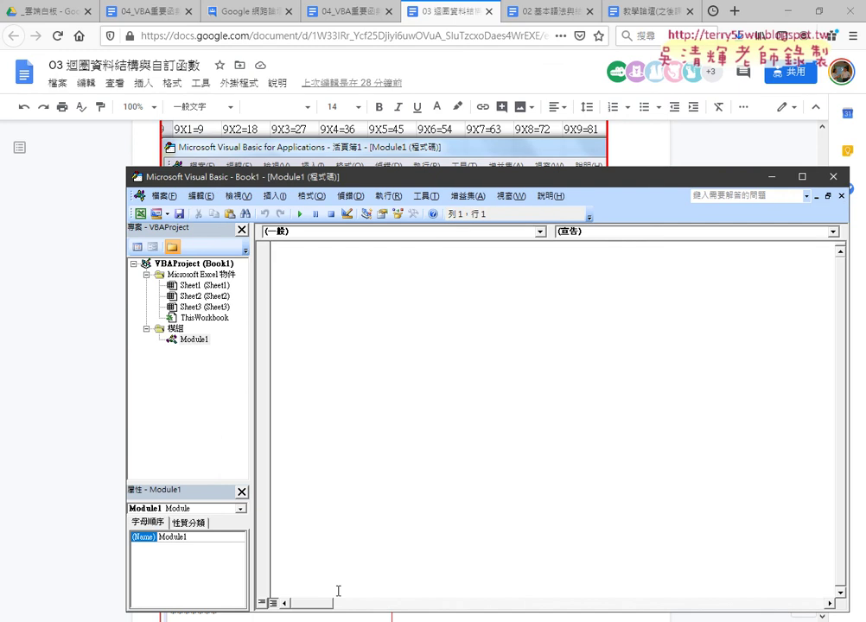
pyautogui.click(204, 584)
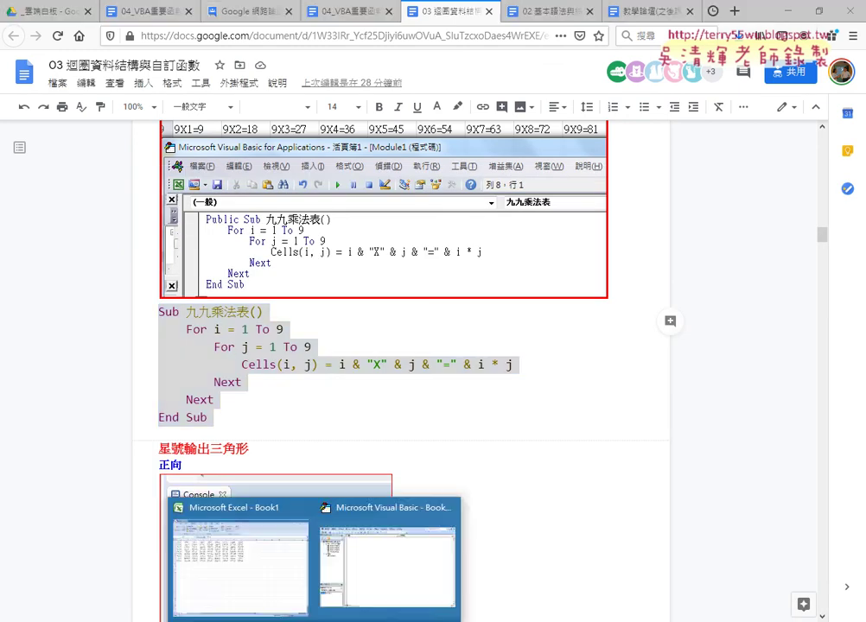
pyautogui.click(364, 551)
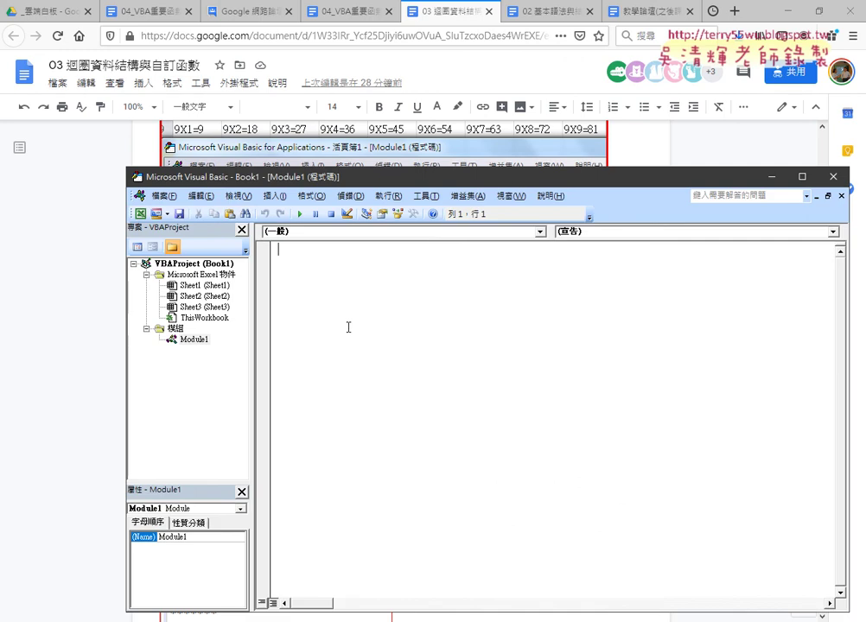
pyautogui.write('Sub 九九乘法表()     For i = 1 To 9         For j = 1 To 9             Cells(i, j) = i & "X" & j & "=" & i * j         Next     Next End Sub')
pyautogui.click(780, 10)
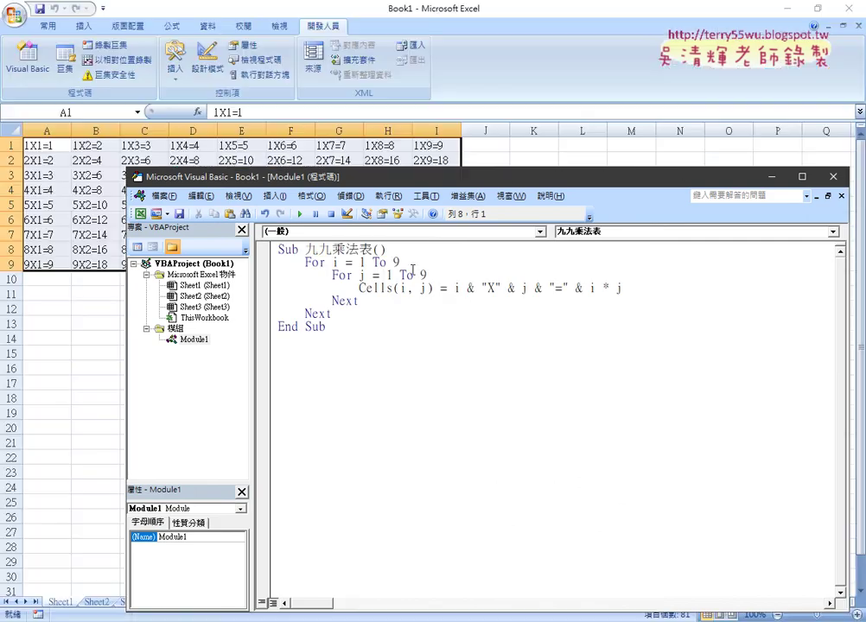
# Delete A1:I9's contents, then run the pasted 九九乘法表 macro to refill the table.
pyautogui.moveTo(47, 146); pyautogui.dragTo(444, 255)
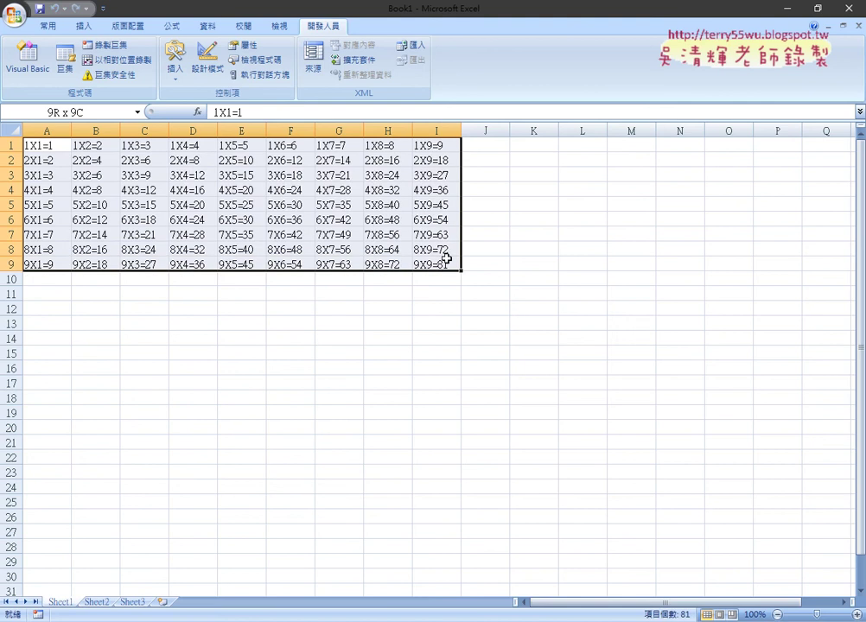
pyautogui.press('Delete')
pyautogui.click(27, 60)
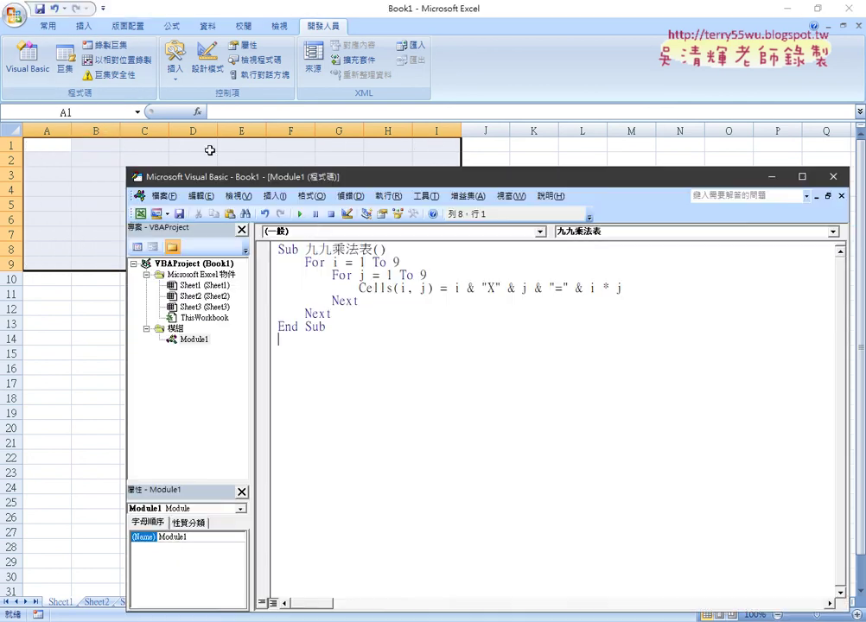
pyautogui.click(300, 221)
pyautogui.moveTo(235, 176); pyautogui.dragTo(330, 195)
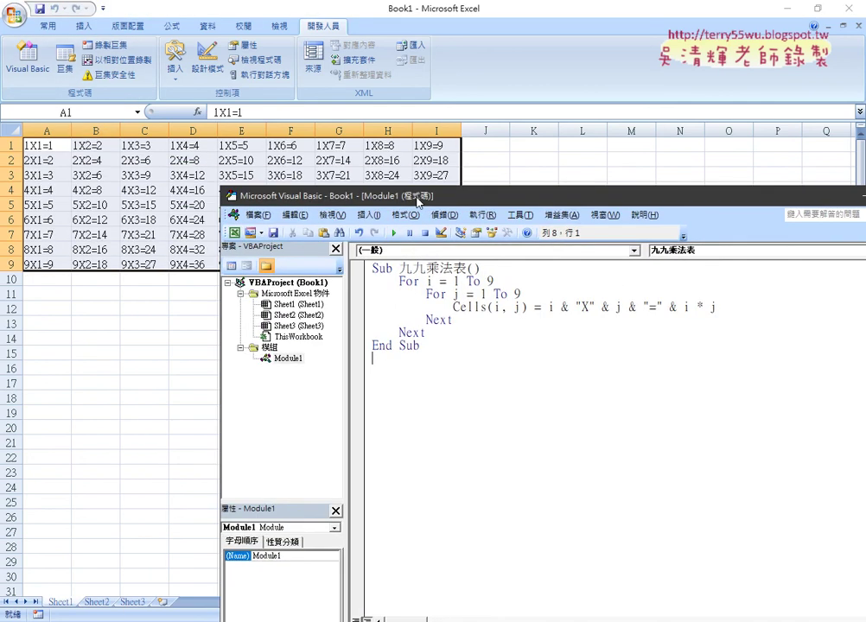